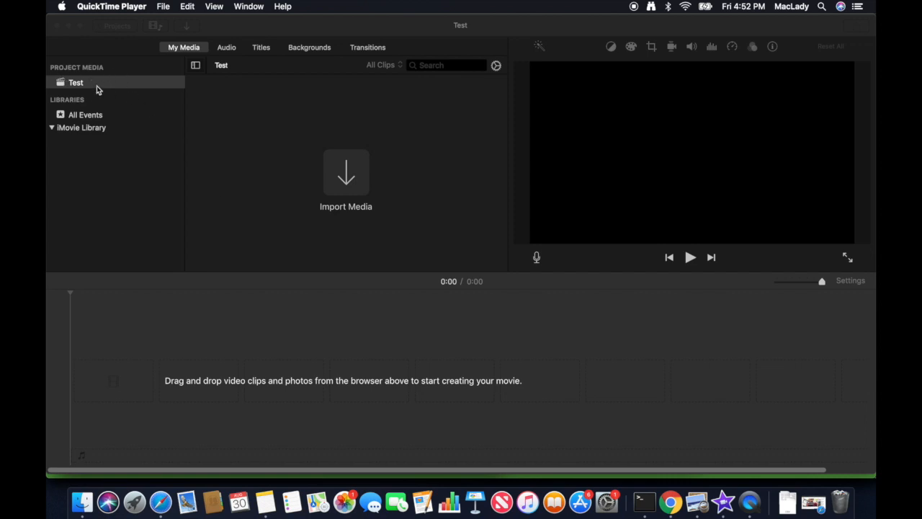
Create a new event in the iMovie Library and keep its default date name
right_click(91, 135)
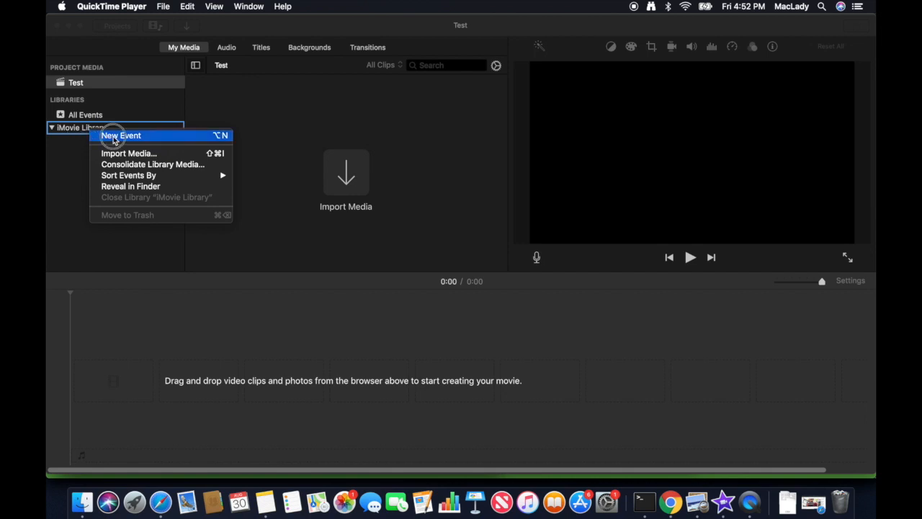
left_click(112, 137)
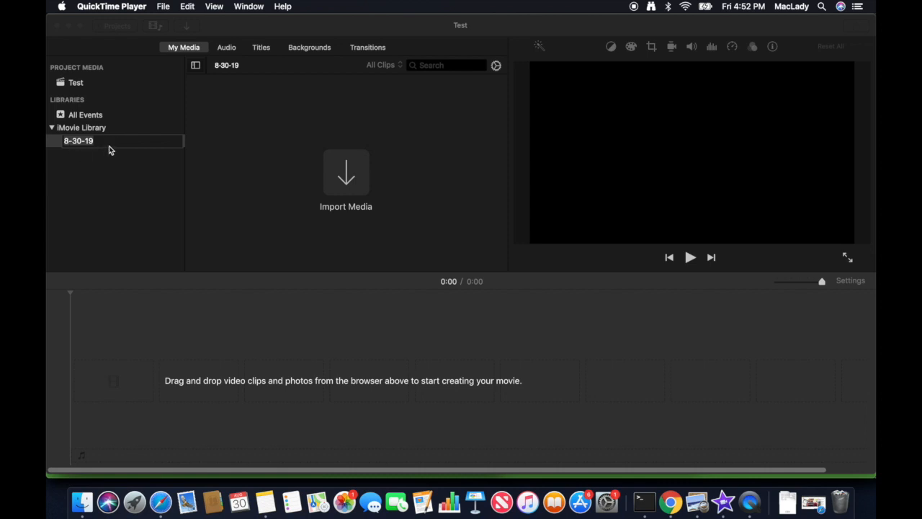
left_click(77, 160)
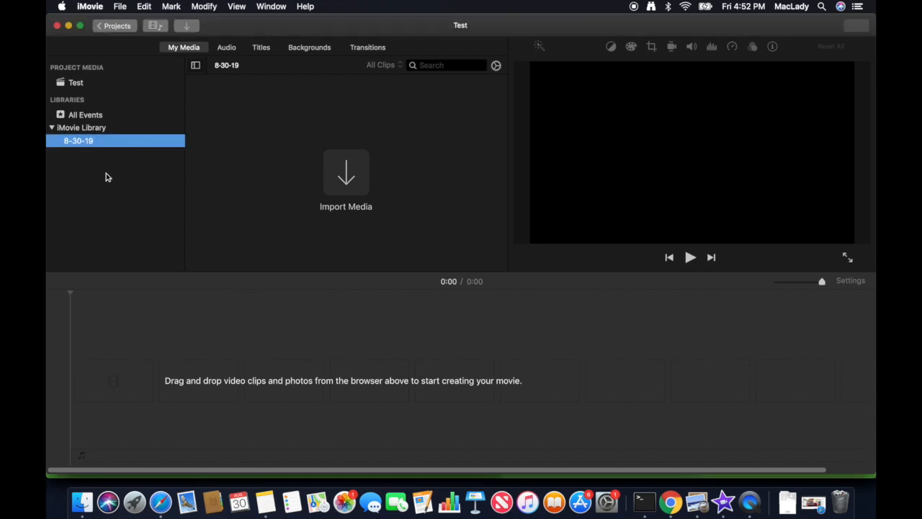
left_click(309, 342)
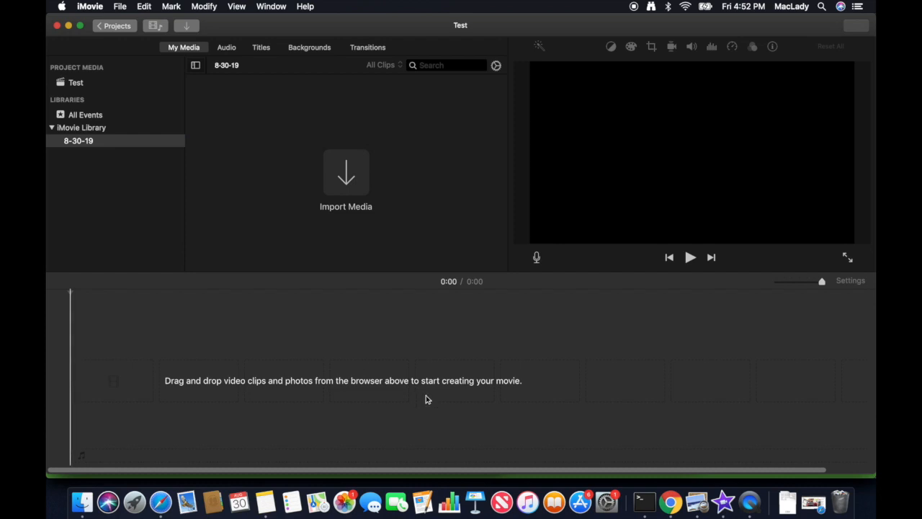
Switch to Finder and import the ten selected screenshot PNGs from the Desktop folder into the 8-30-19 event
left_click(82, 502)
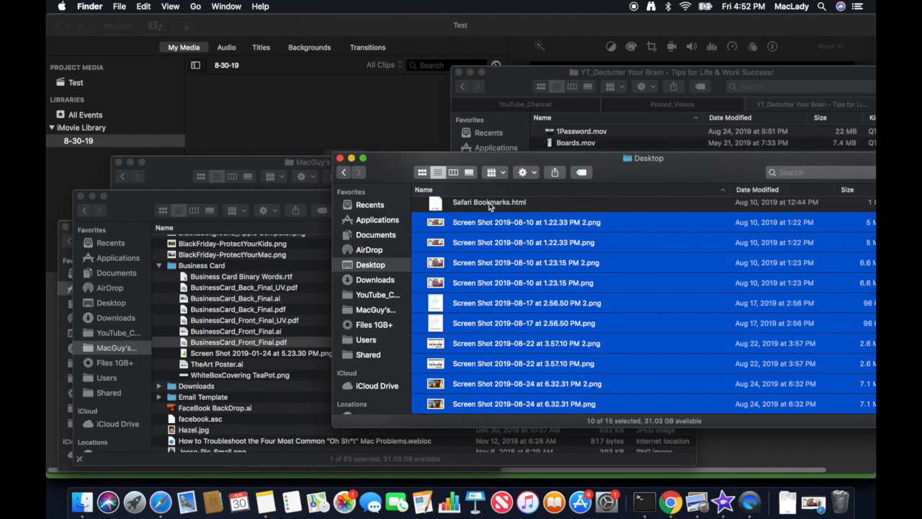
left_click_drag(483, 226, 85, 141)
left_click(157, 106)
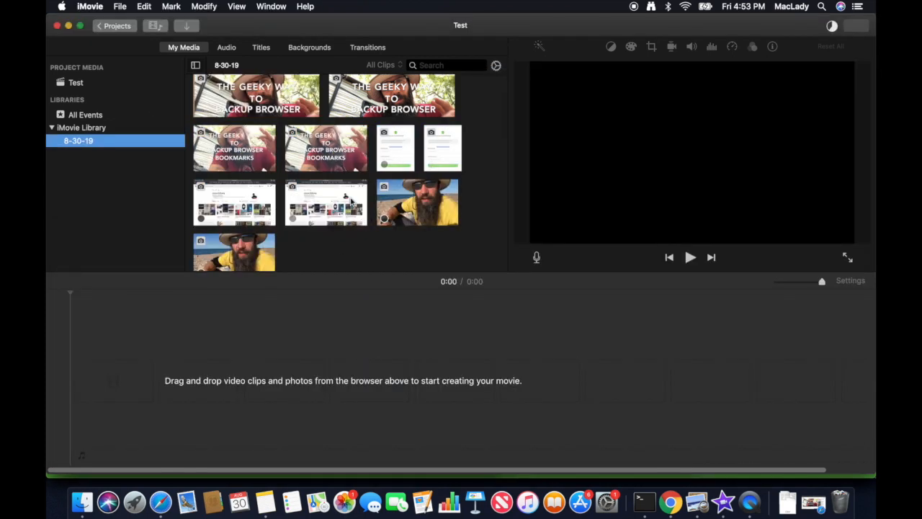
left_click(352, 202)
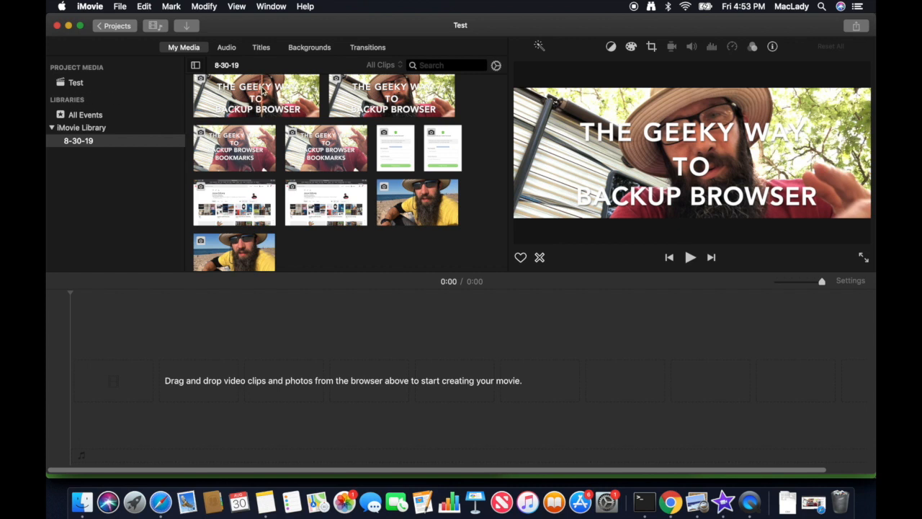
Add the event's first "The Geeky Way to Backup Browser" image to the timeline and compare the Test project's media with the event's
left_click_drag(261, 86, 100, 387)
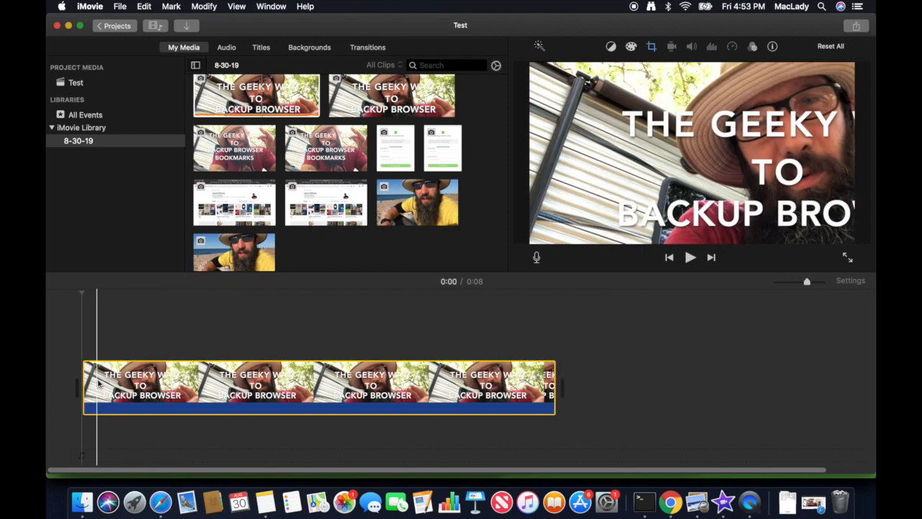
left_click(75, 85)
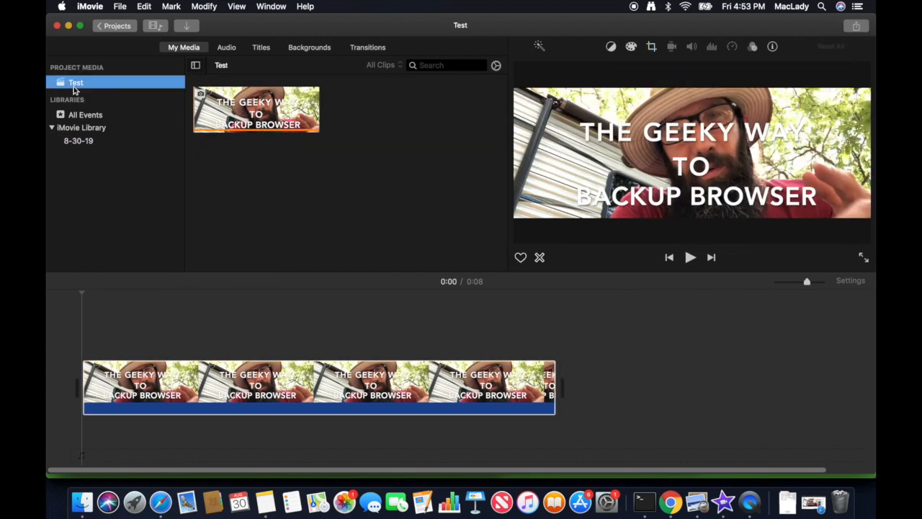
left_click(95, 141)
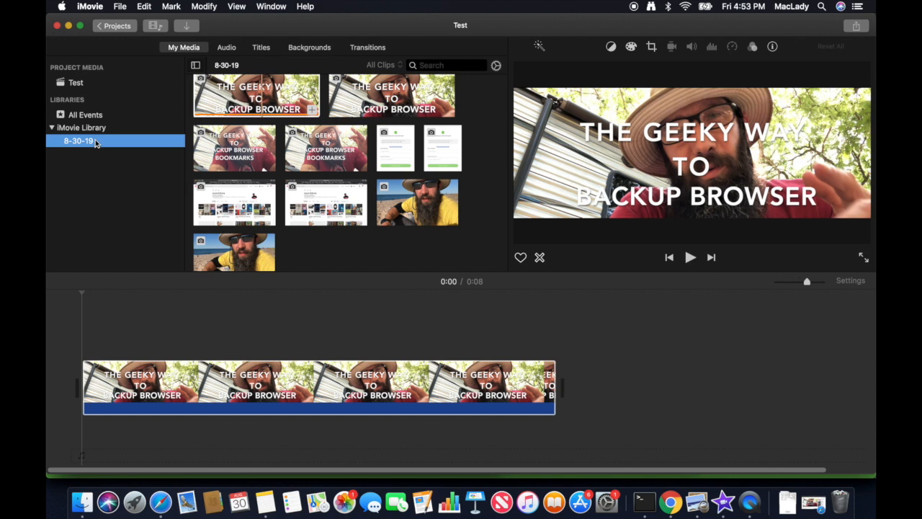
left_click(76, 84)
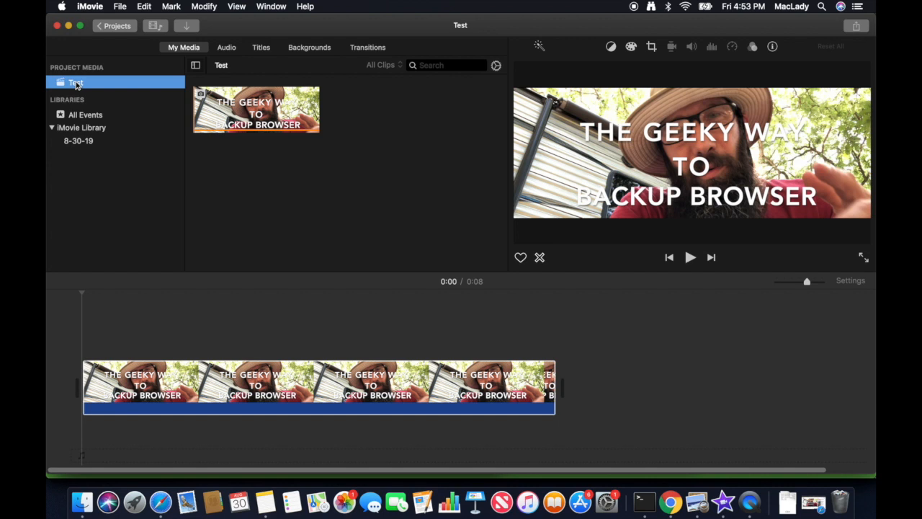
Delete the 8-30-19 event with its media from the iMovie Library and return to the Test project's media
left_click(74, 143)
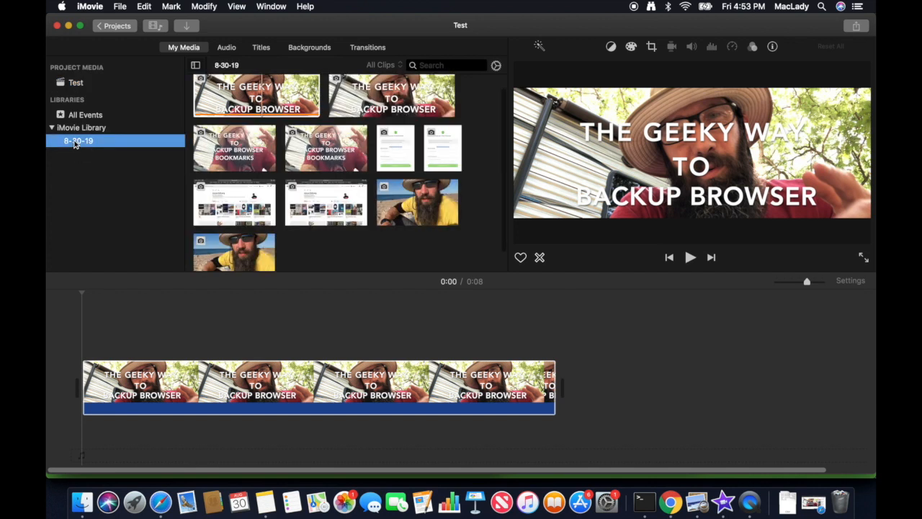
right_click(73, 144)
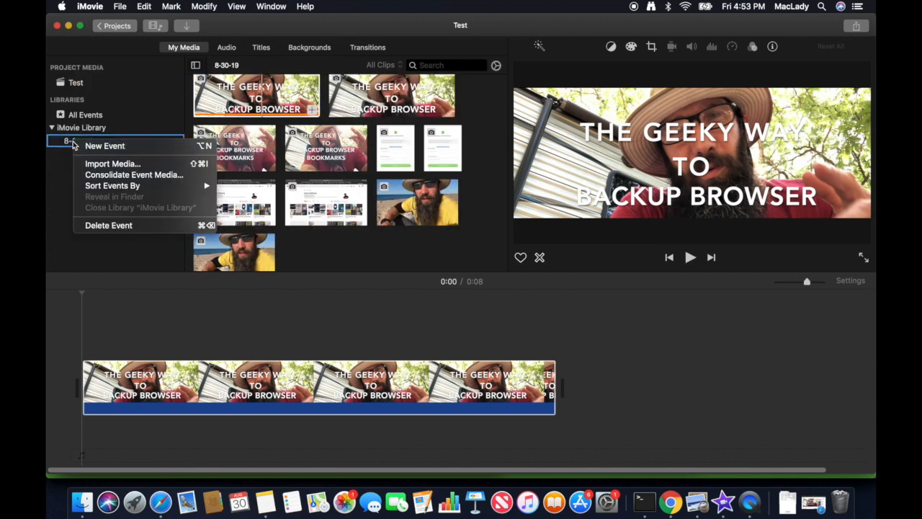
left_click(99, 226)
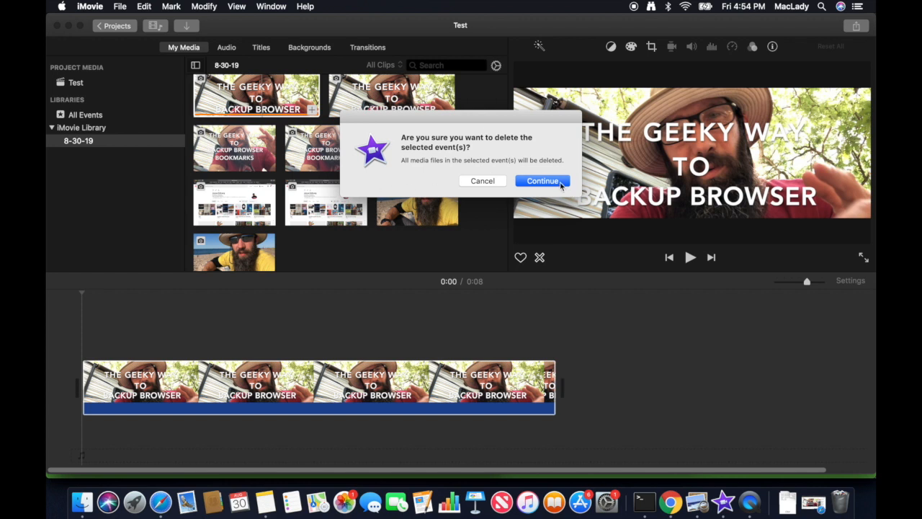
left_click(561, 181)
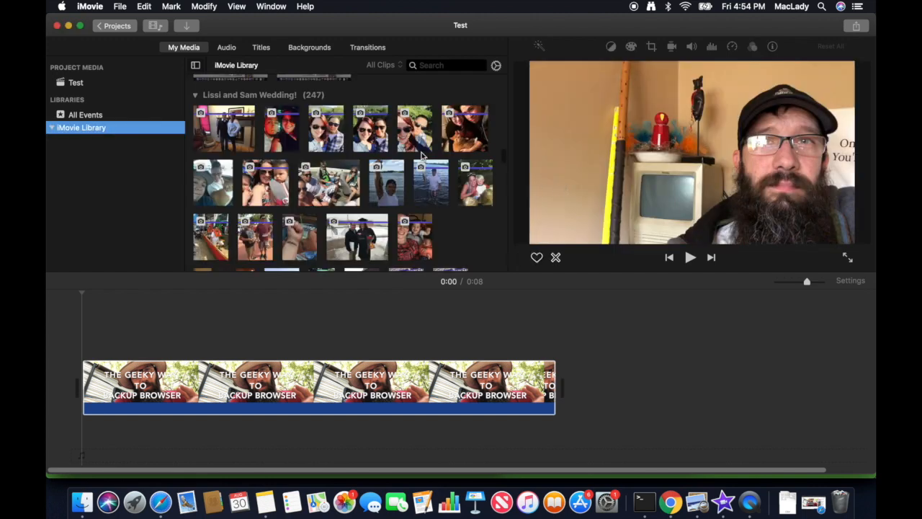
left_click(76, 82)
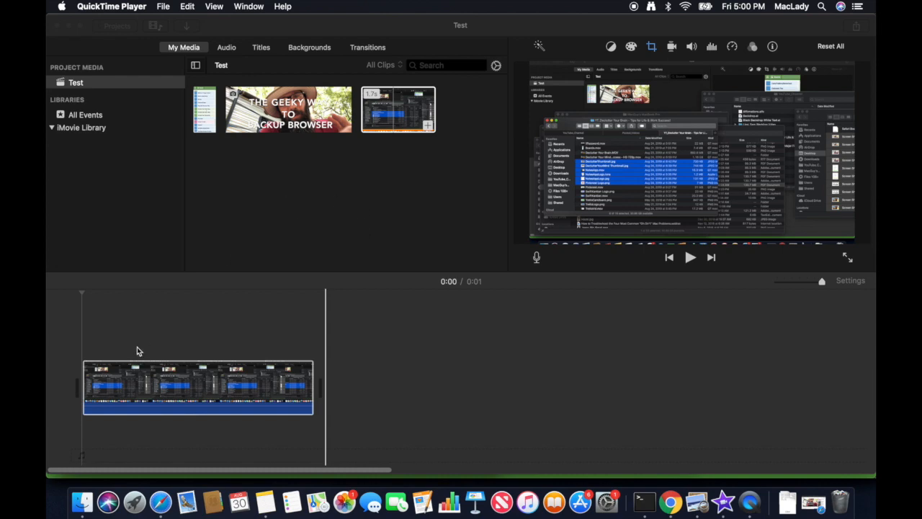
Place the "The Geeky Way to Backup Browser" image after the screen-recording clip on the timeline and play it back
left_click_drag(276, 120, 349, 382)
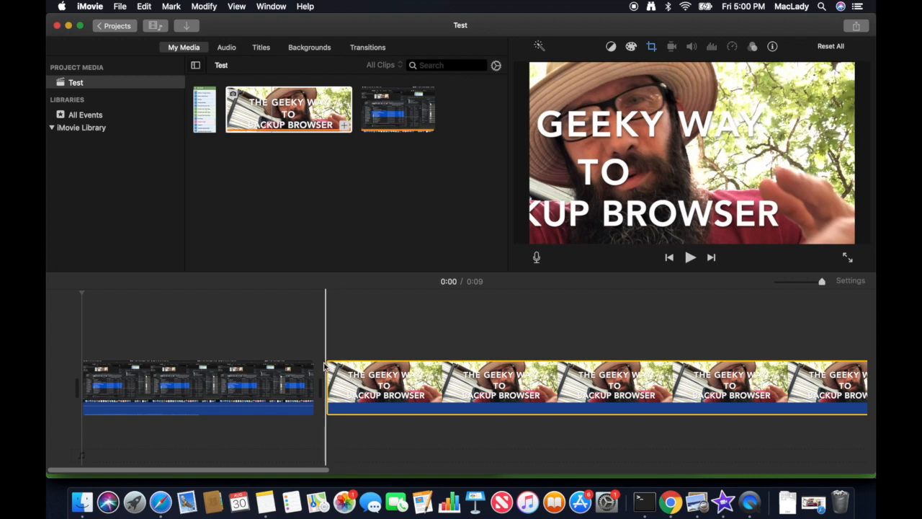
left_click(324, 366)
key("space")
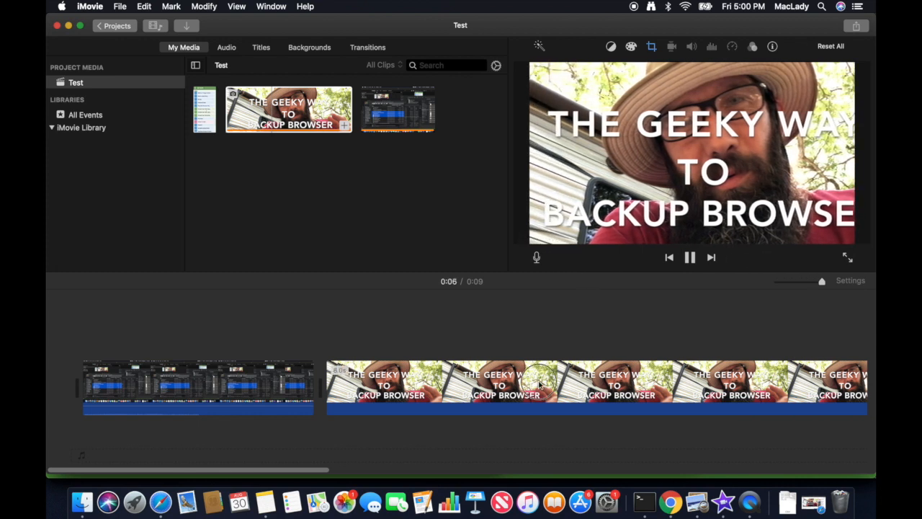
left_click(539, 385)
Change the Geeky Way image clip's cropping style to Fit and play the clip to check the framing
left_click(576, 382)
left_click(651, 48)
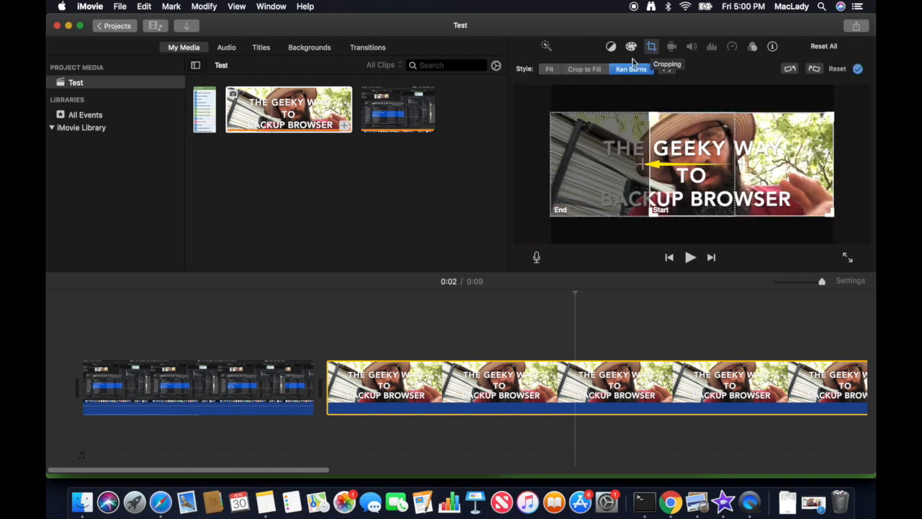
left_click(550, 69)
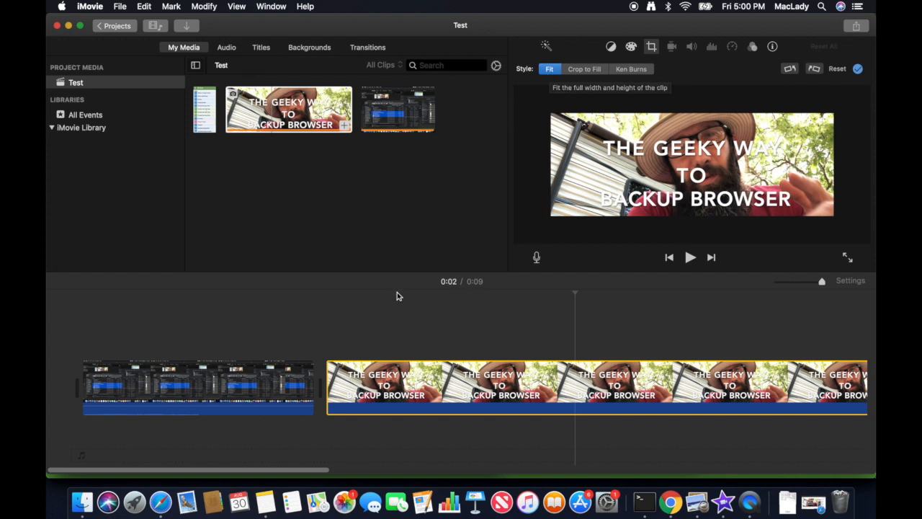
left_click(327, 339)
key("space")
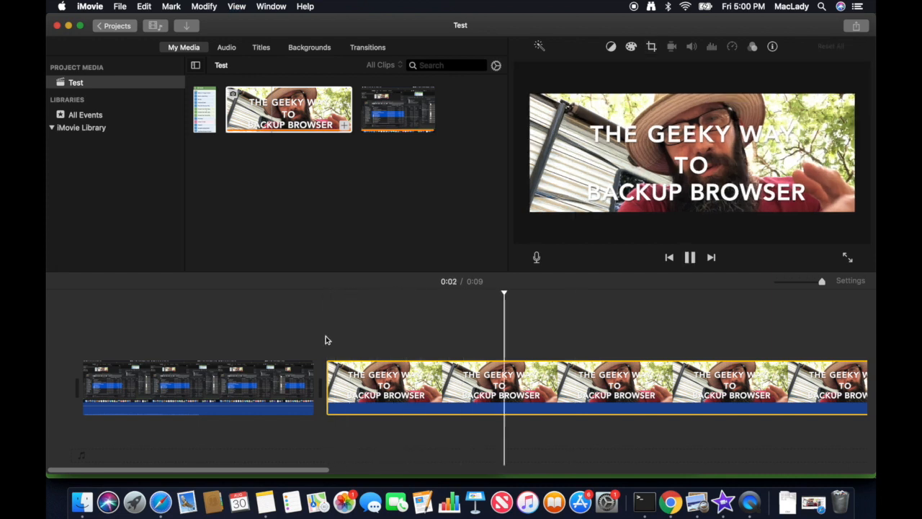
key("space")
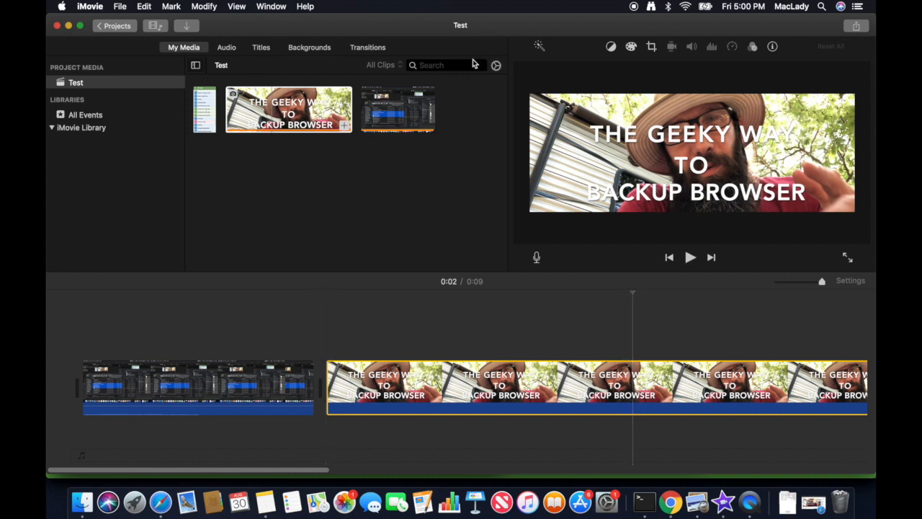
Inspect the Crop to Fill framing of the screen-recording clip and set its cropping style to Fit
left_click(251, 387)
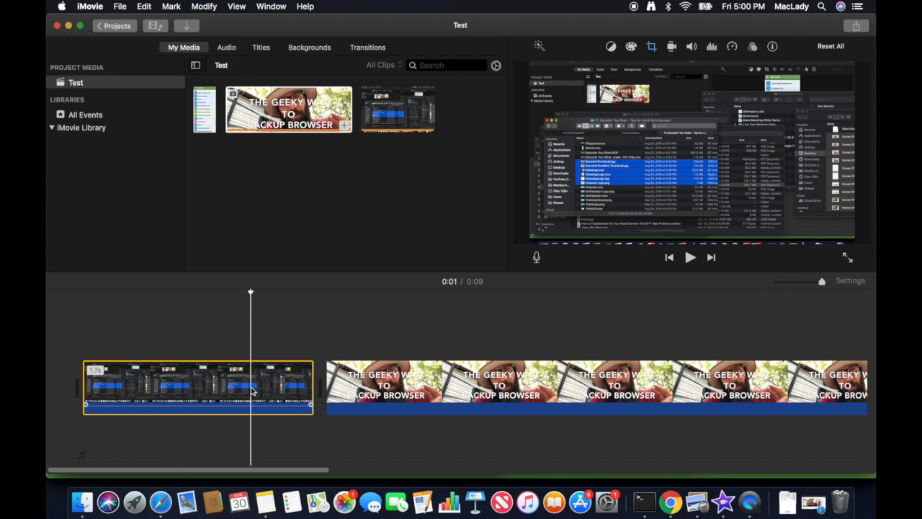
left_click(654, 47)
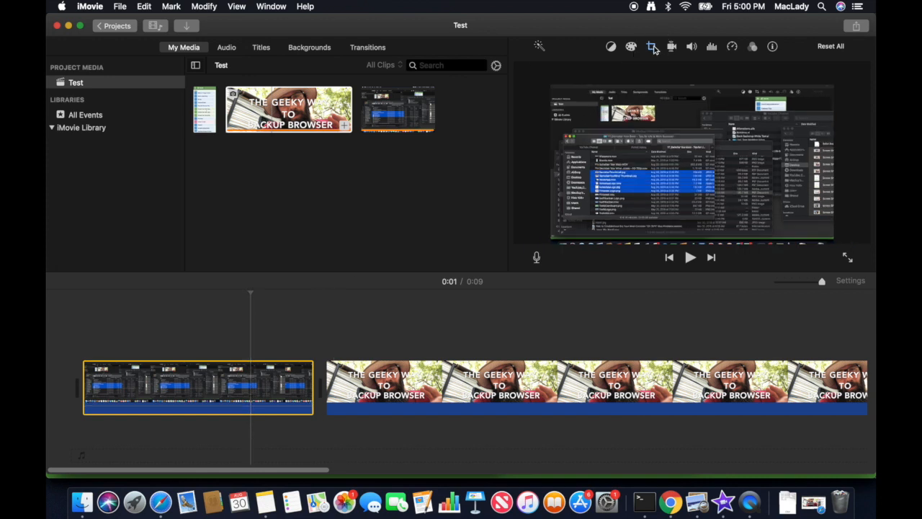
left_click(594, 70)
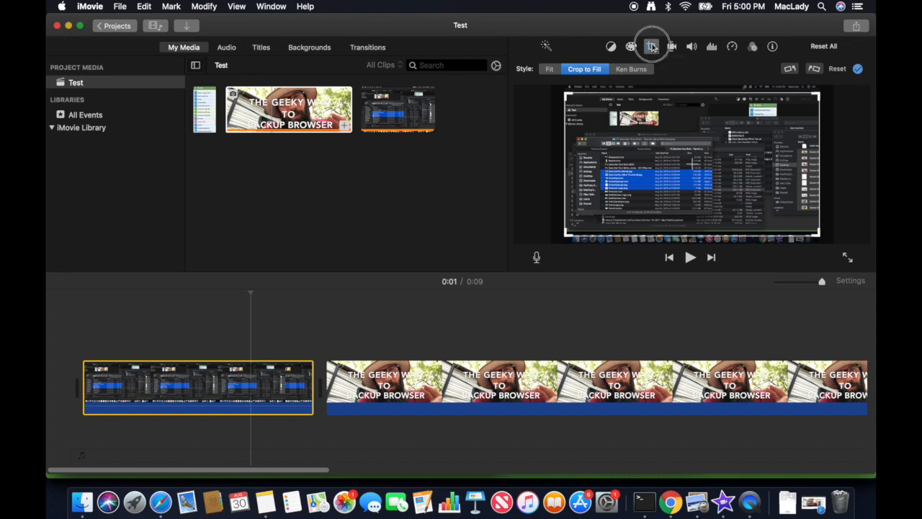
left_click(651, 47)
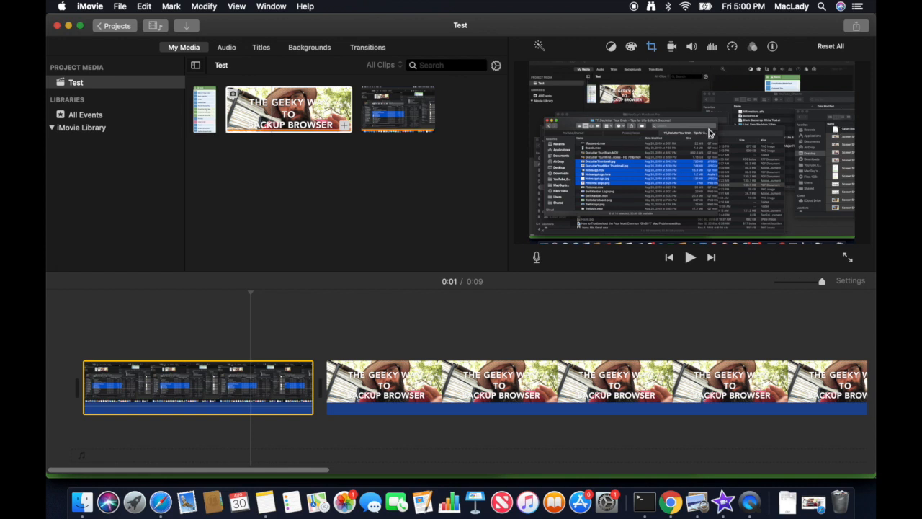
left_click(651, 48)
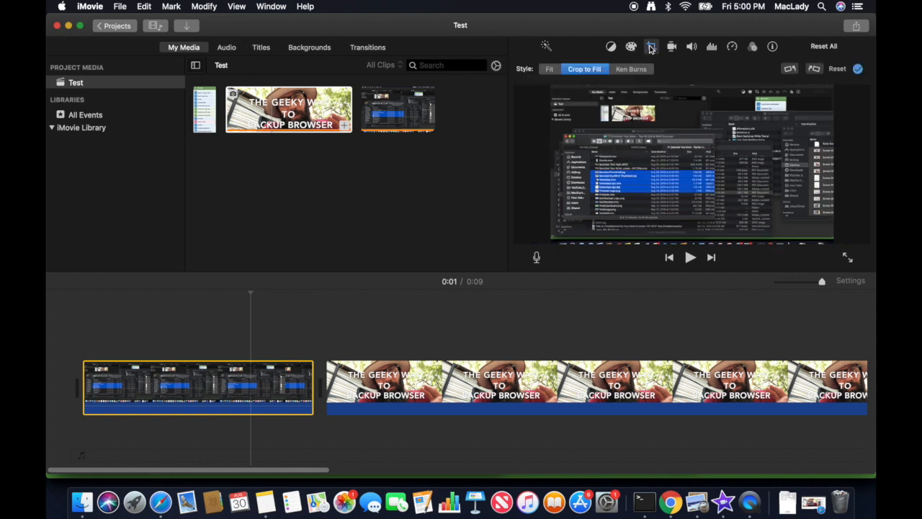
left_click(548, 70)
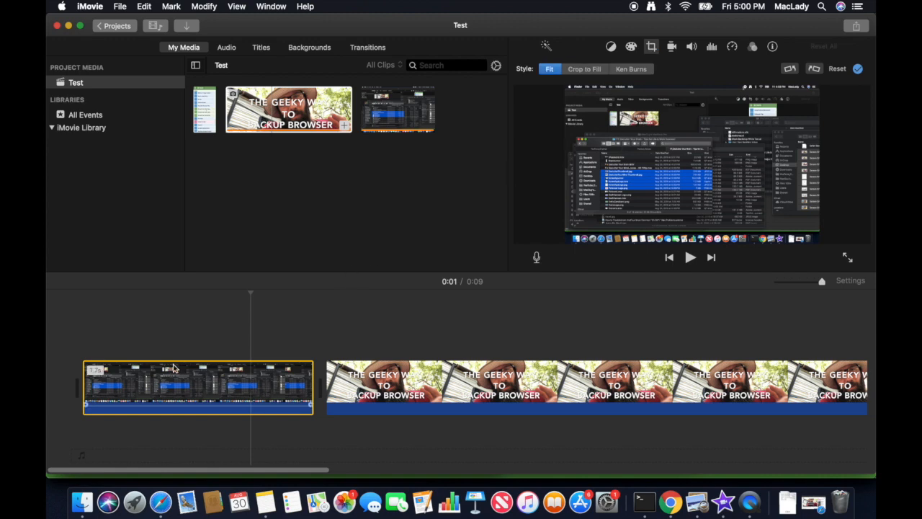
left_click(120, 342)
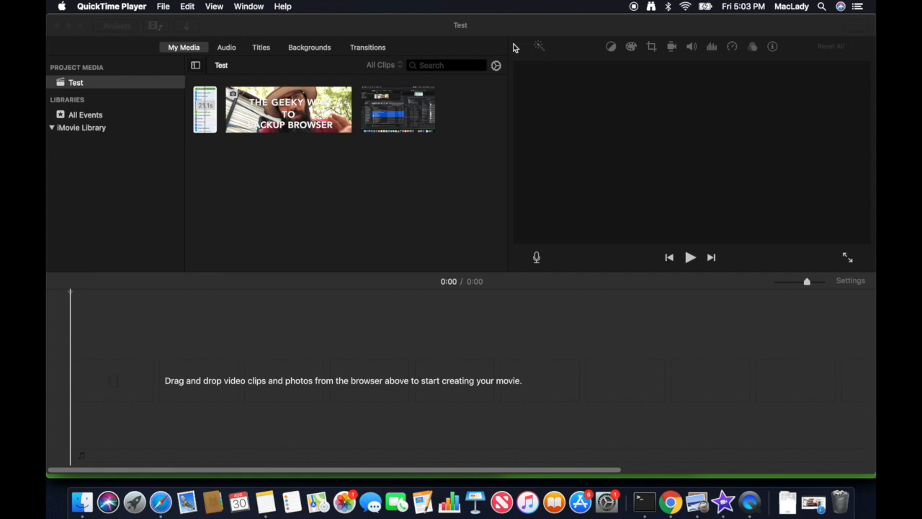
Add the 21.1-second Boards clip from the project media to the empty timeline
left_click(202, 99)
left_click_drag(202, 99, 76, 370)
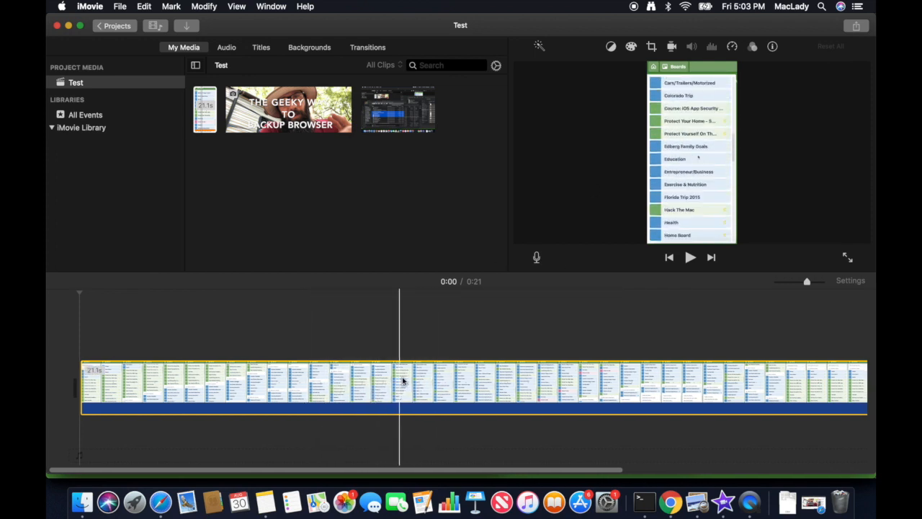
scroll(403, 380, "right", 5)
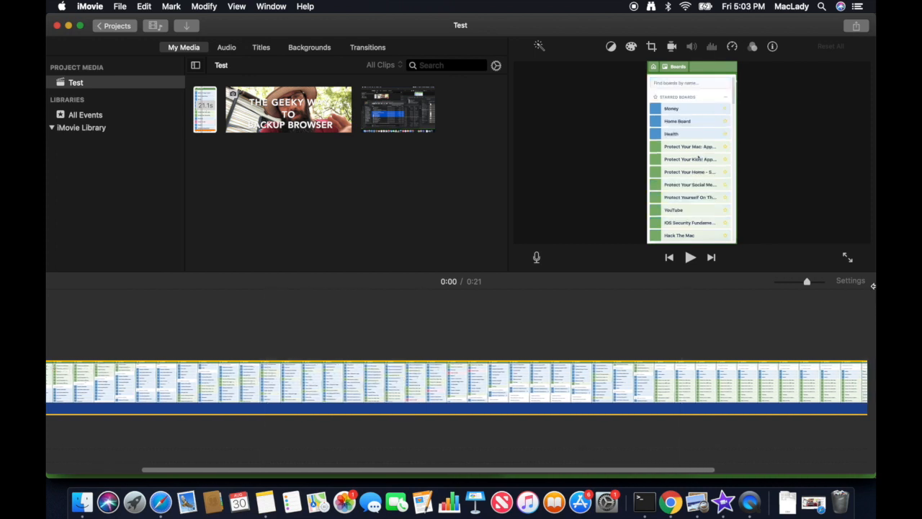
left_click(785, 284)
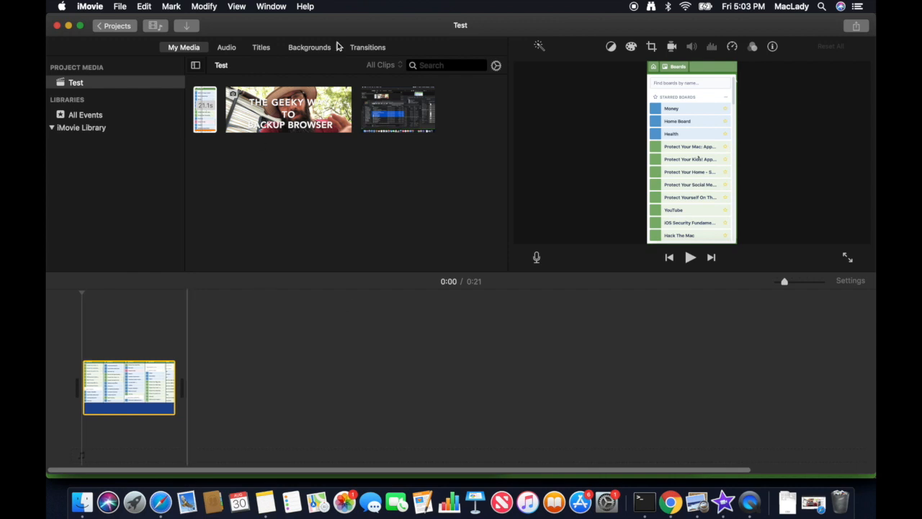
Place a second Boards clip after the first on the timeline and shorten the clips to about 6.7 seconds each
left_click_drag(205, 129, 208, 373)
left_click(171, 377)
left_click_drag(131, 375, 190, 385)
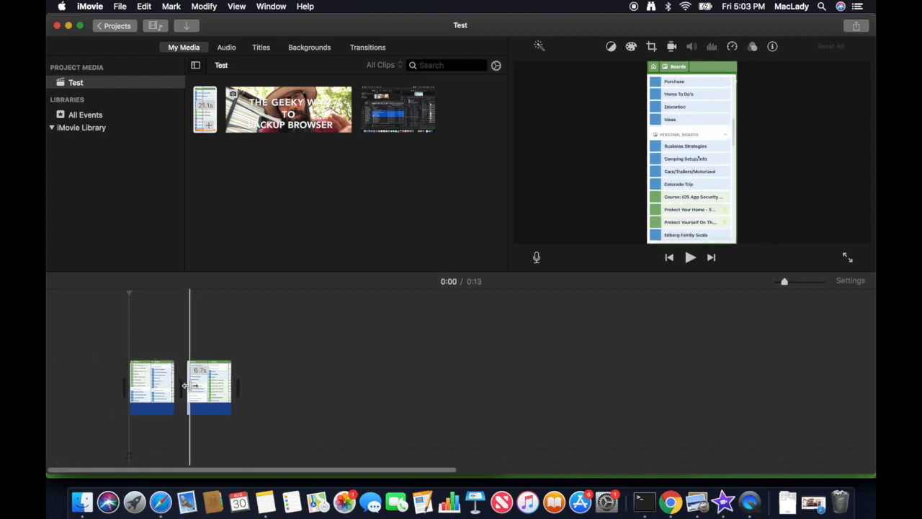
Delete the second Boards clip from the timeline
left_click(216, 387)
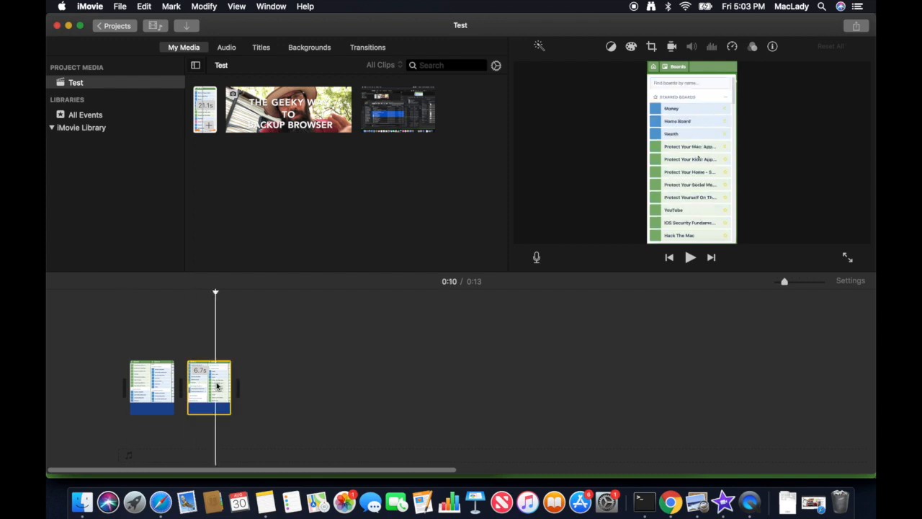
key("Delete")
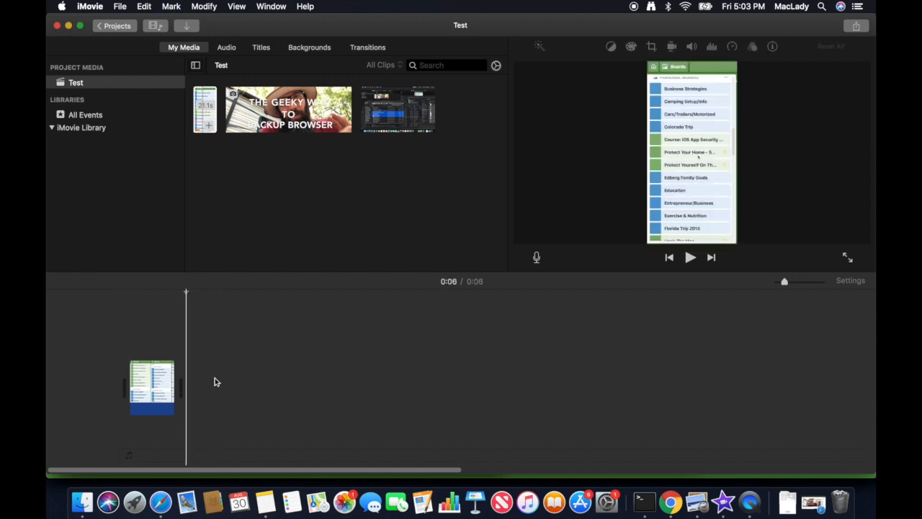
Extend the remaining Boards clip on the timeline to its full 21.1 seconds
left_click_drag(175, 379, 370, 372)
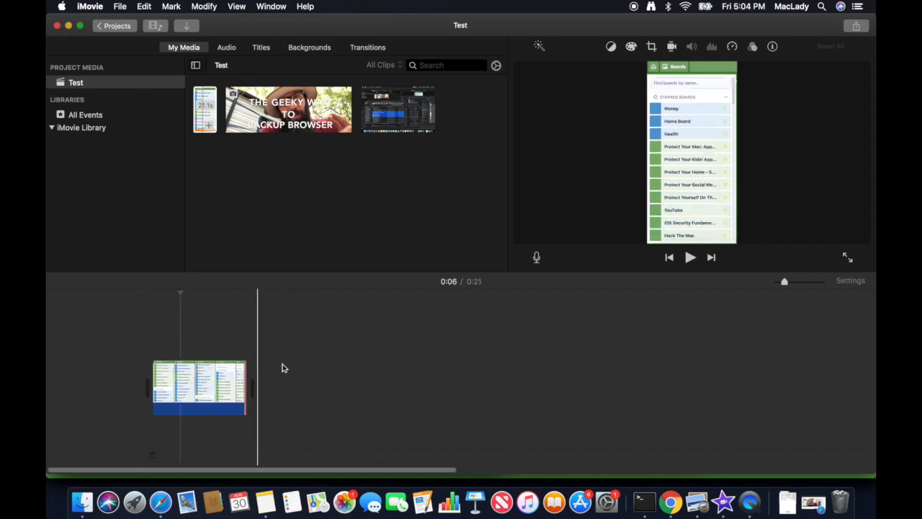
left_click_drag(784, 282, 801, 285)
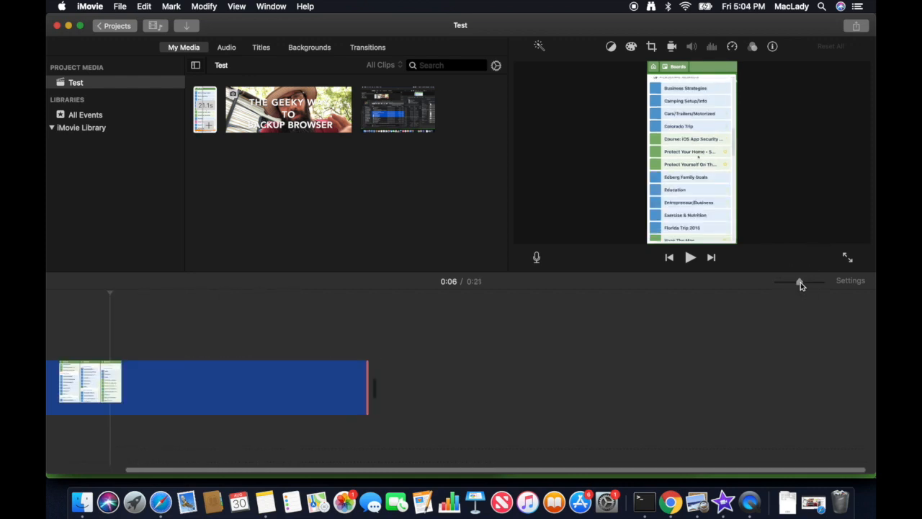
scroll(219, 393, "left", 2)
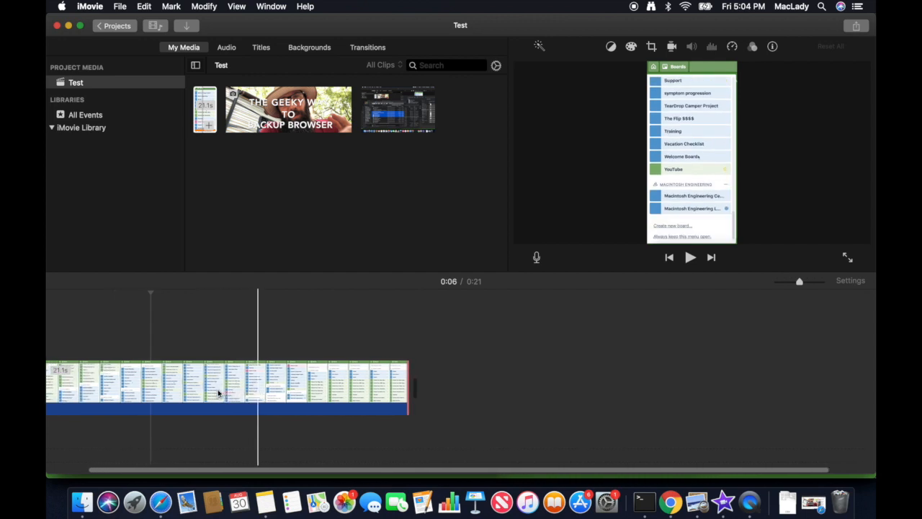
scroll(238, 393, "left", 3)
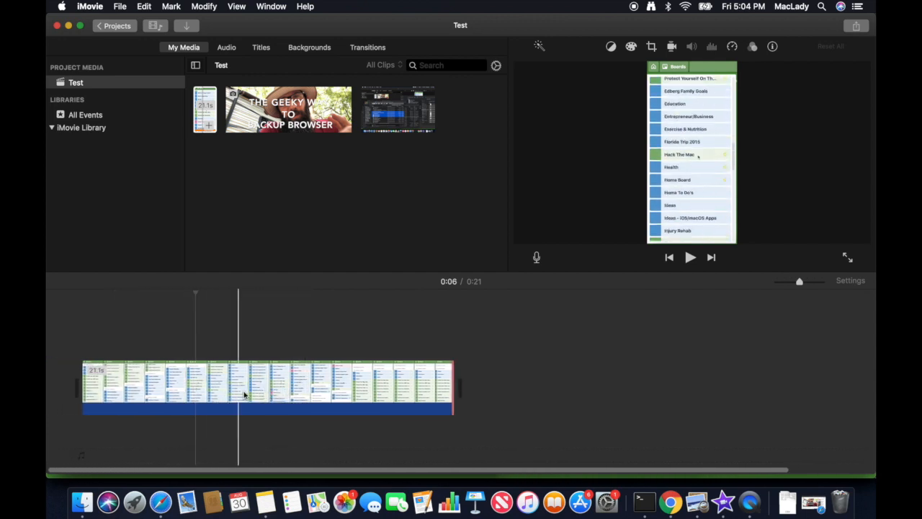
Try splitting the Boards clip at about the 9-second mark twice, undoing the split each time
left_click(248, 390)
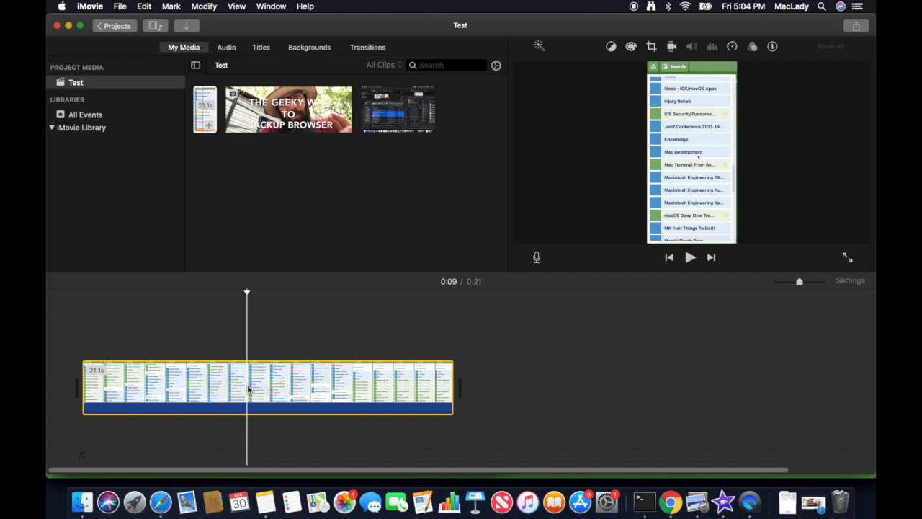
key("super+b")
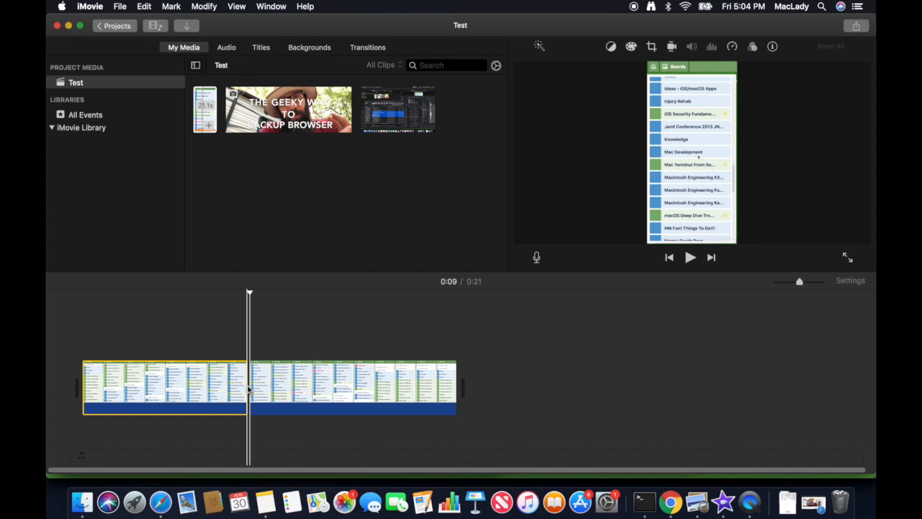
key("super+z")
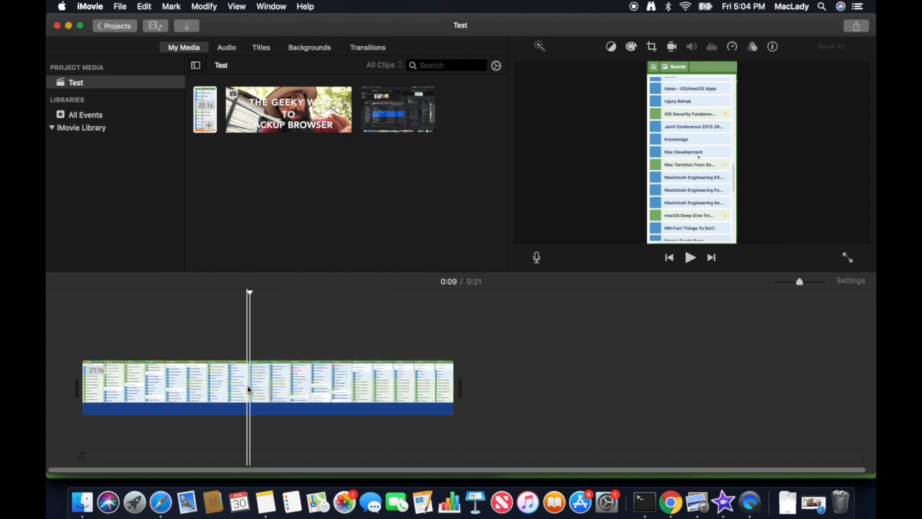
right_click(248, 390)
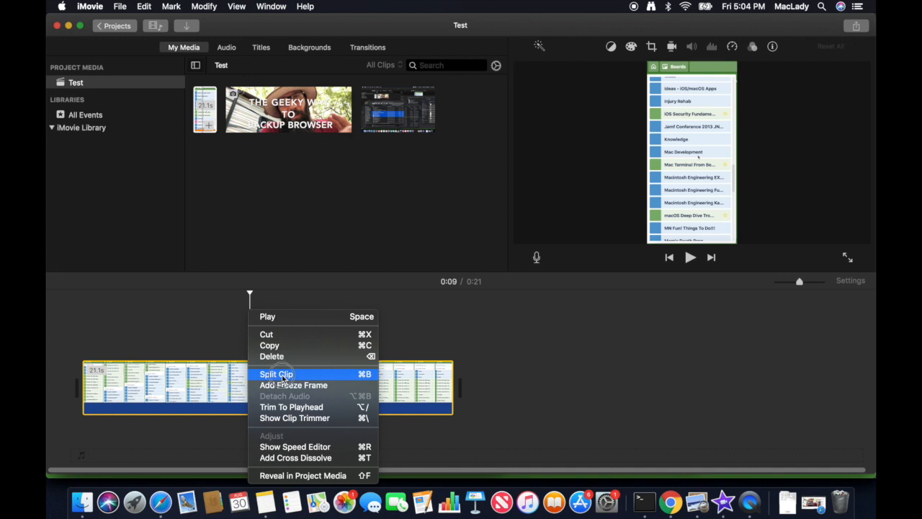
left_click(277, 375)
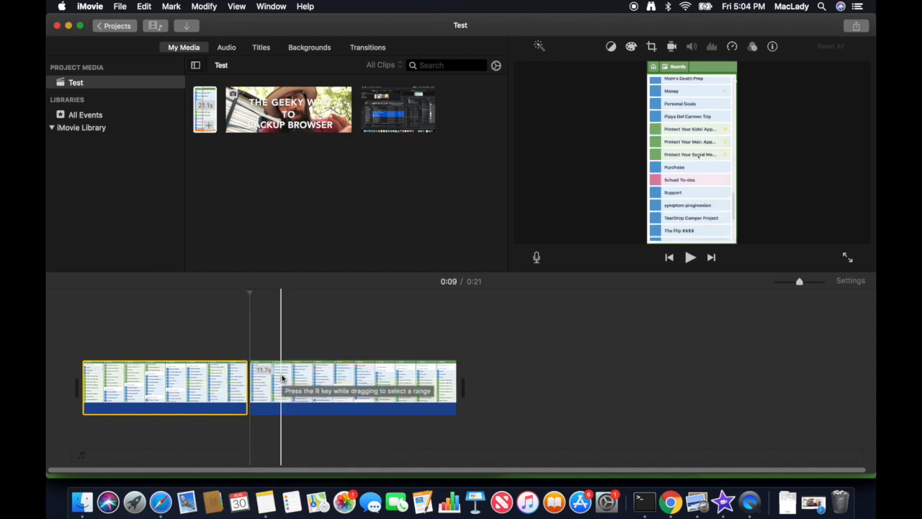
key("super+z")
Split the Boards clip so that its first piece is about 9.9 seconds long
left_click(281, 377)
left_click(255, 377)
left_click(196, 6)
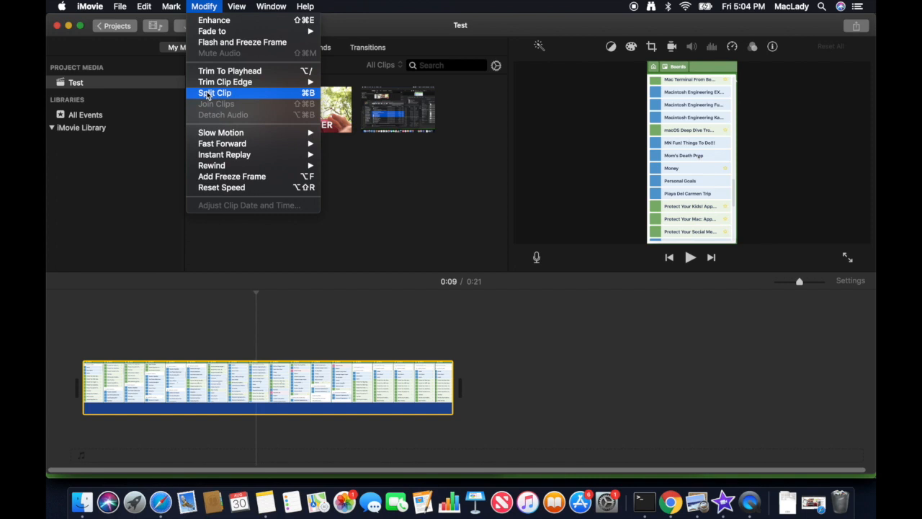
left_click(207, 94)
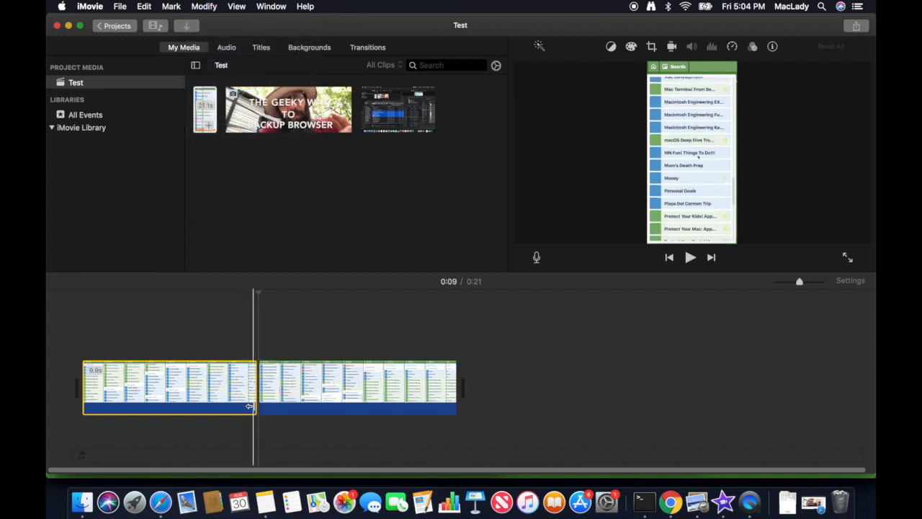
Trim the end of the first Boards piece and the start of the second piece
left_click(256, 393)
left_click_drag(256, 393, 181, 391)
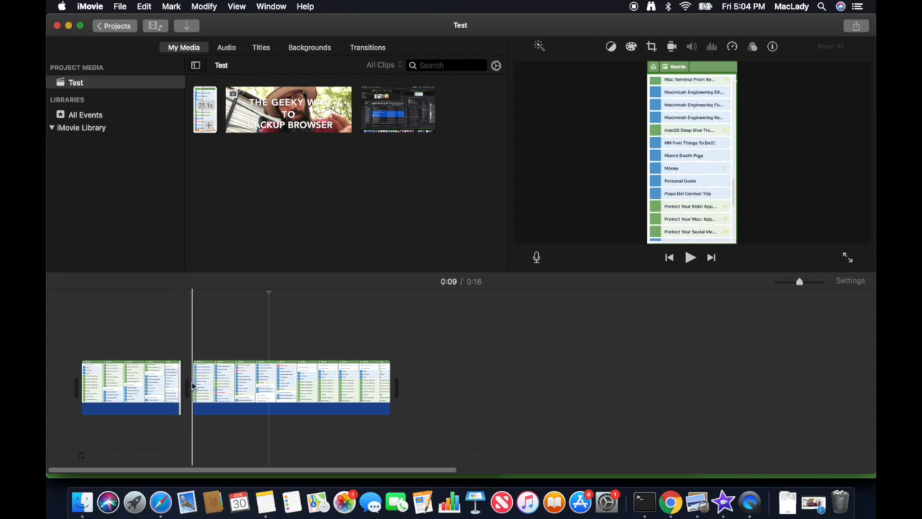
left_click_drag(193, 387, 334, 391)
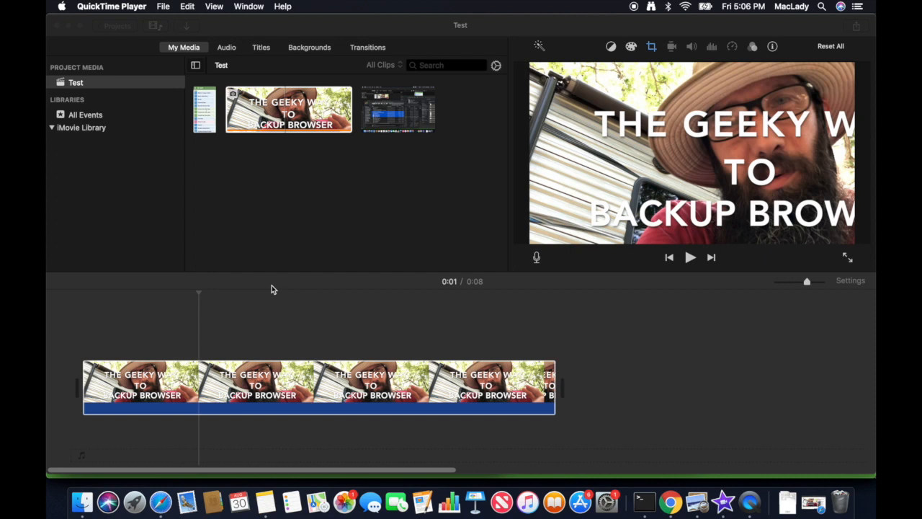
Add the 4-second Pixie Dust title above the photo clip, starting about 1 second into the movie
left_click(261, 48)
left_click(261, 48)
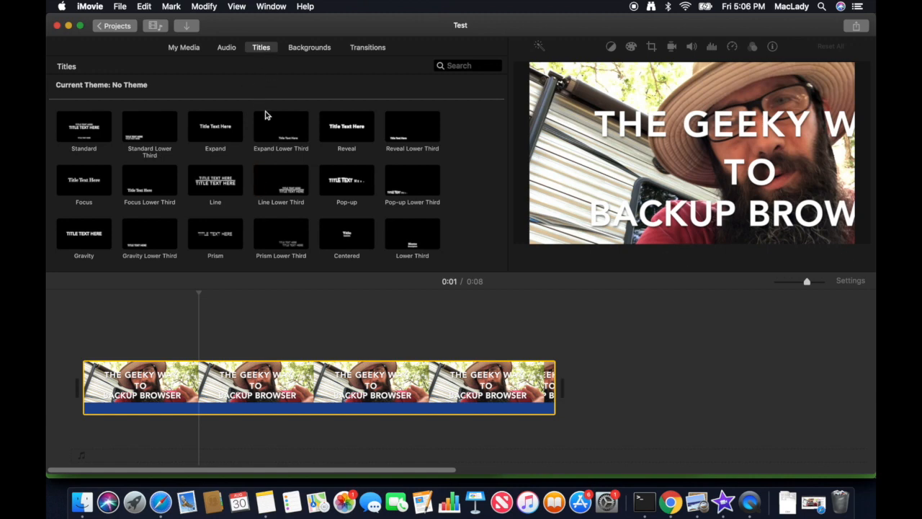
scroll(280, 130, "down", 10)
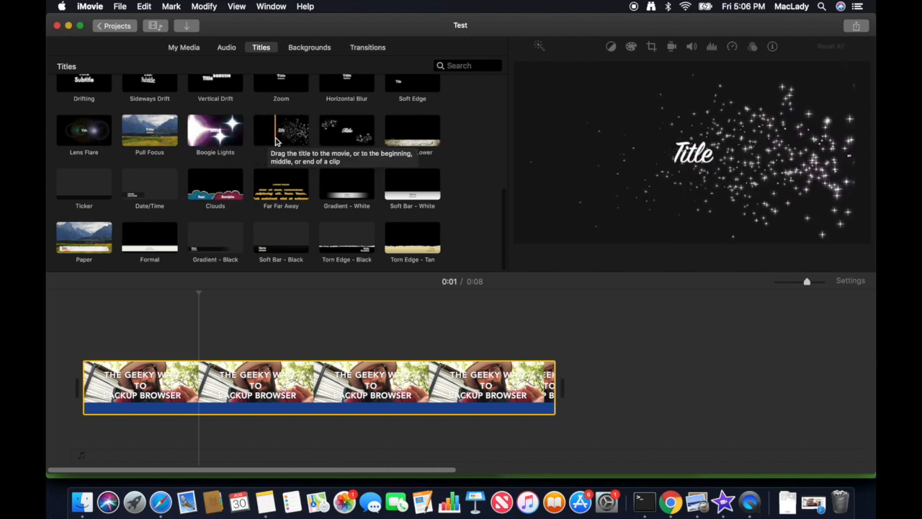
left_click_drag(286, 144, 145, 350)
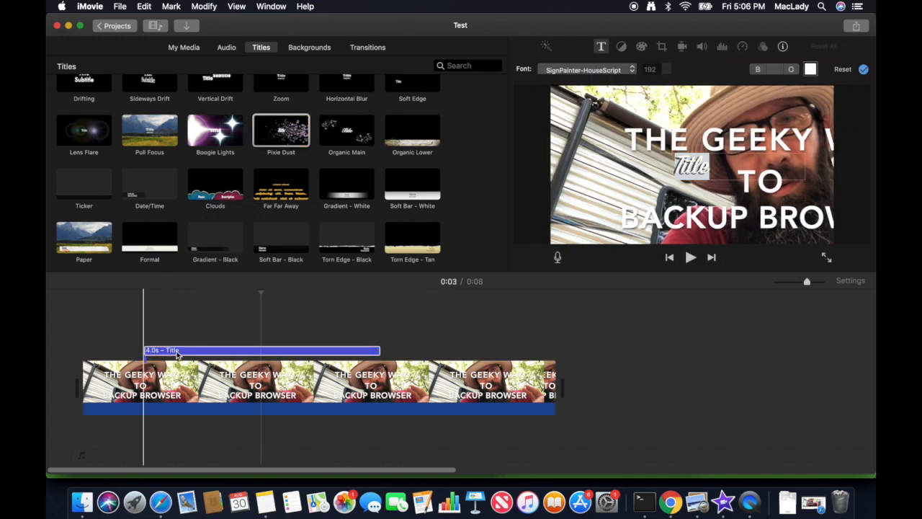
Delete the Pixie Dust title from the timeline and undo the deletion
left_click(177, 352)
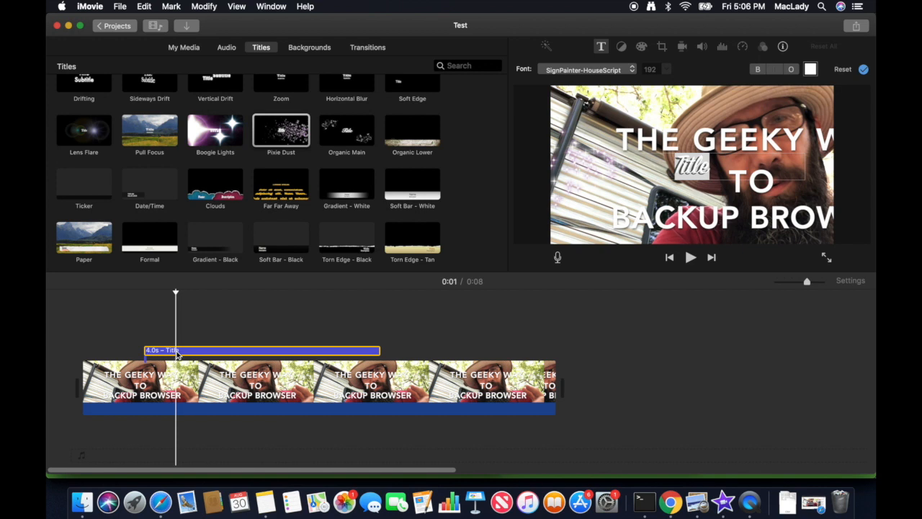
key("Delete")
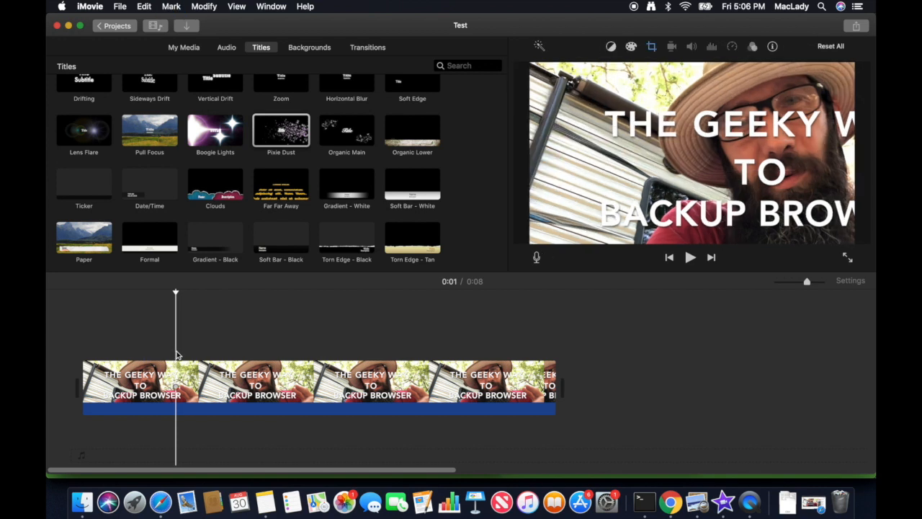
key("super+z")
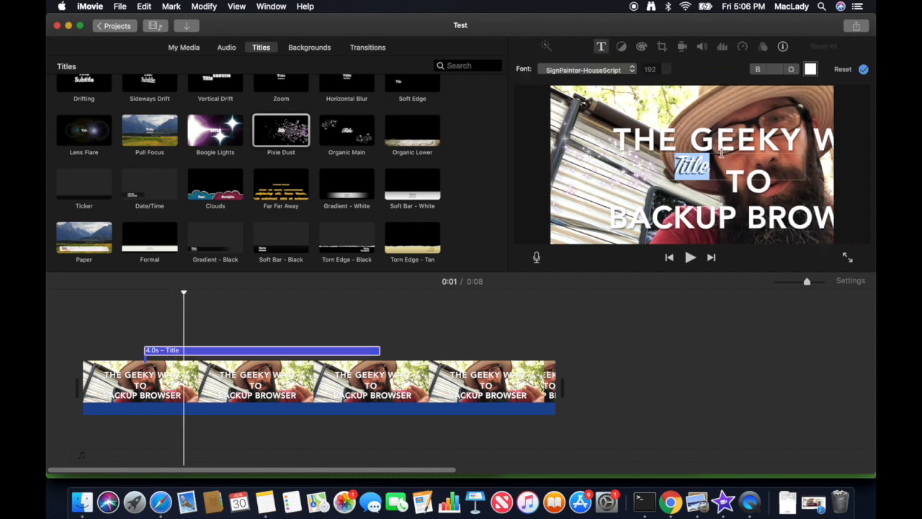
Clear the placeholder text of the Pixie Dust title and play the movie from just before the title
key("BackSpace")
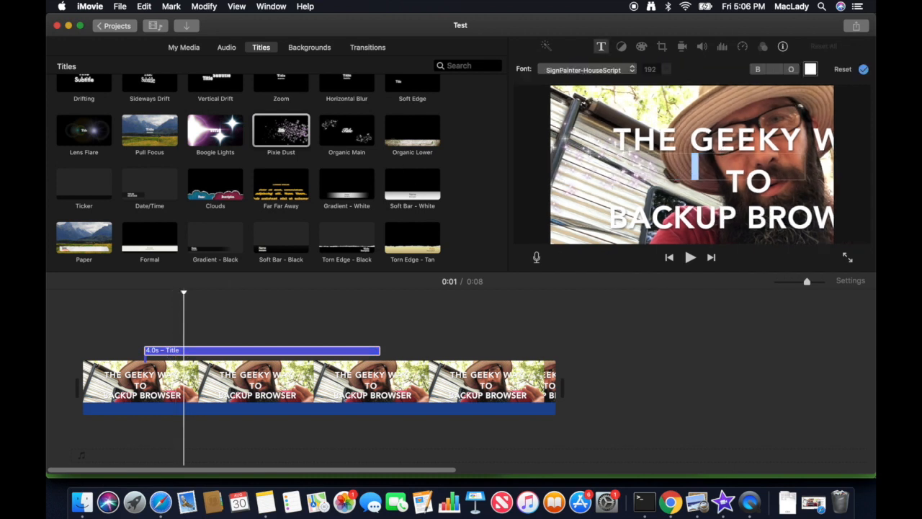
left_click(688, 194)
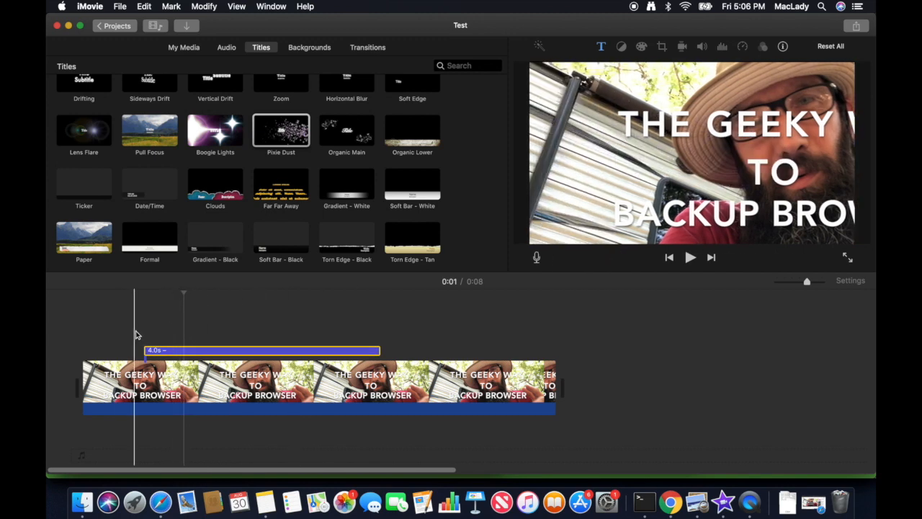
left_click(136, 335)
key("space")
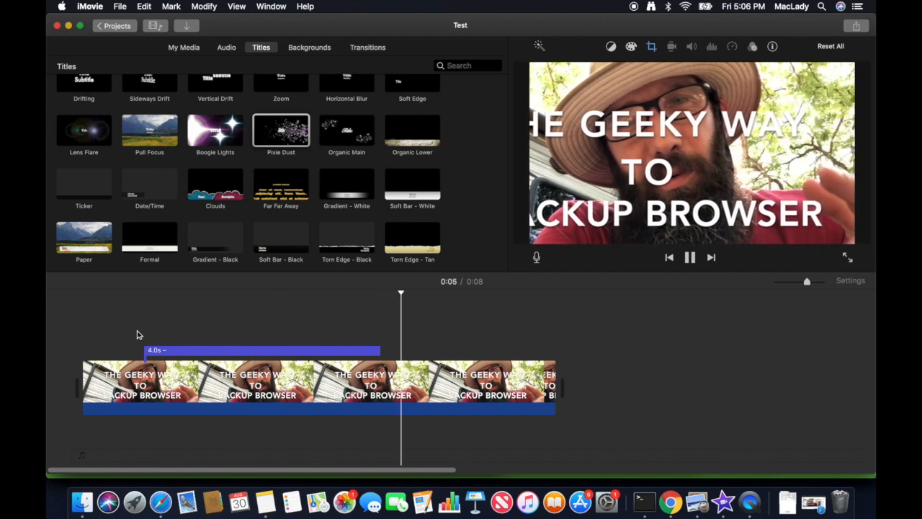
key("space")
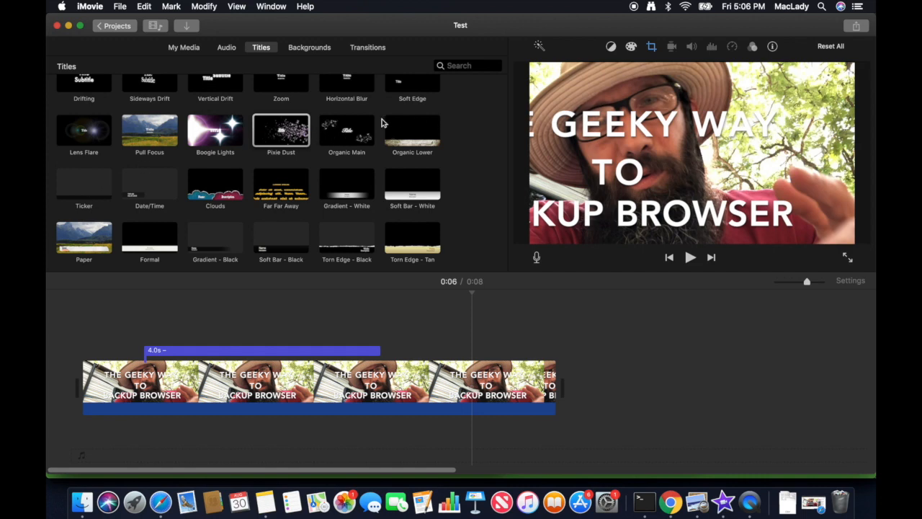
left_click(341, 138)
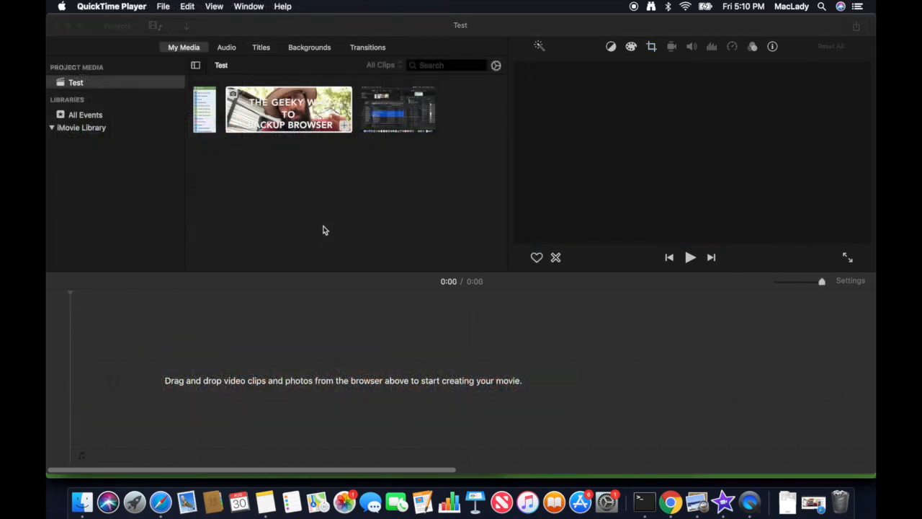
Browse the maps and backgrounds, add the Organic background to the empty timeline and play it
left_click(303, 52)
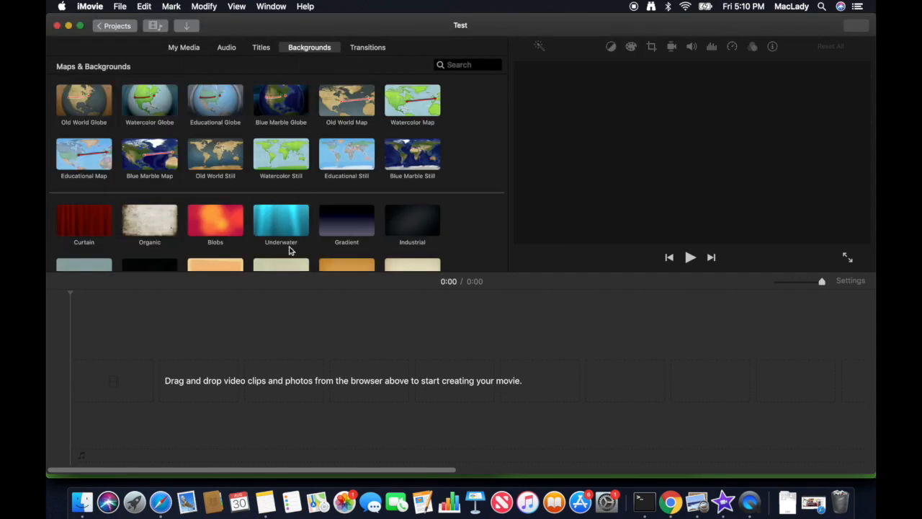
scroll(290, 251, "down", 2)
scroll(290, 251, "down", 2)
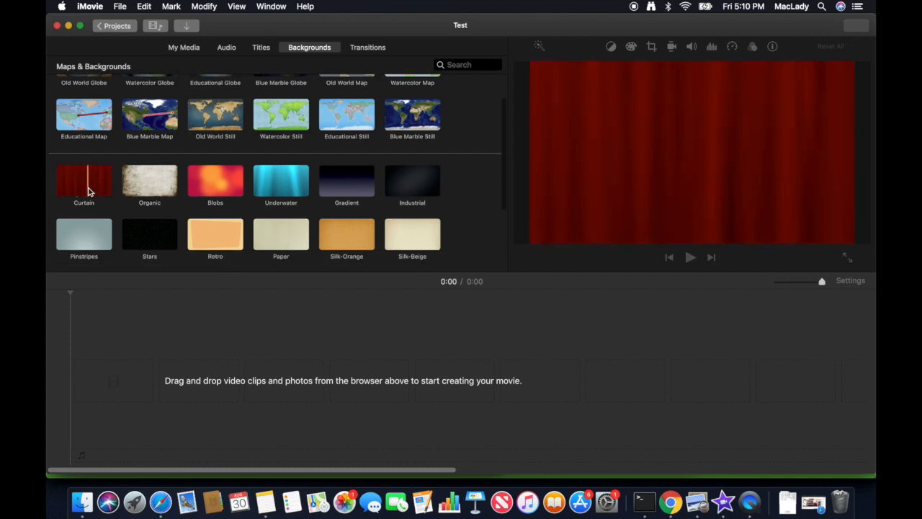
left_click(83, 189)
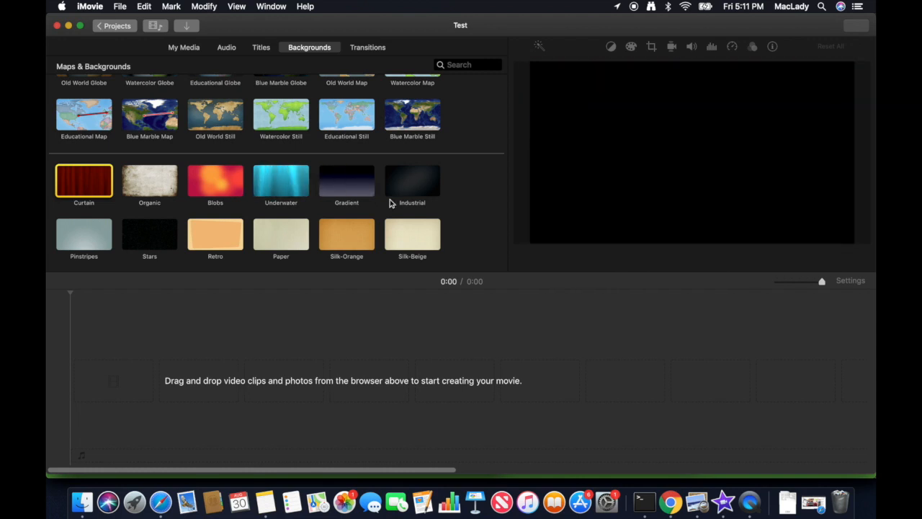
scroll(261, 225, "down", 3)
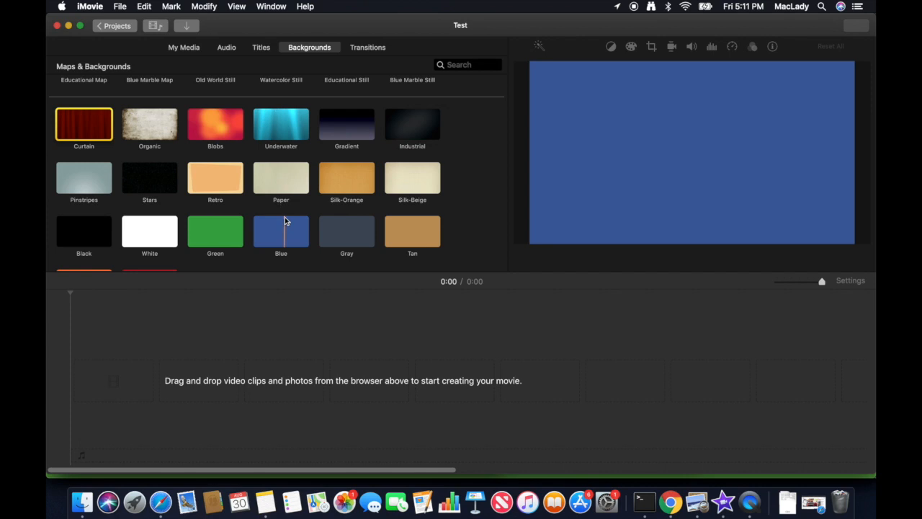
left_click_drag(150, 124, 71, 393)
key("space")
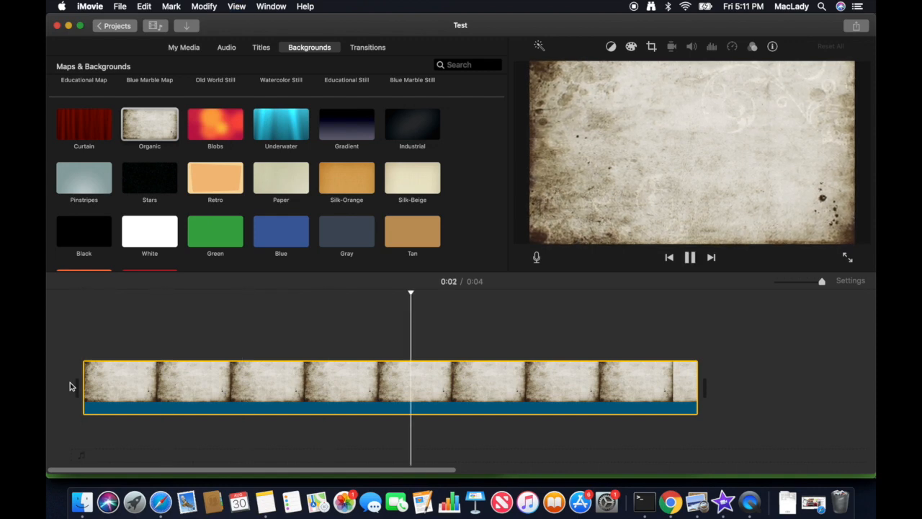
Apply the Ken Burns crop style to the Organic clip and shrink the End frame around the image's centre
left_click(261, 403)
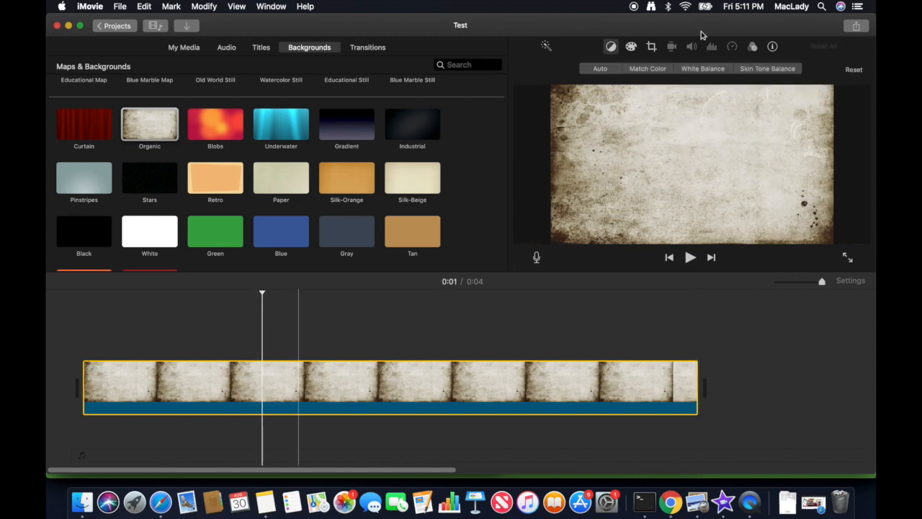
left_click(652, 47)
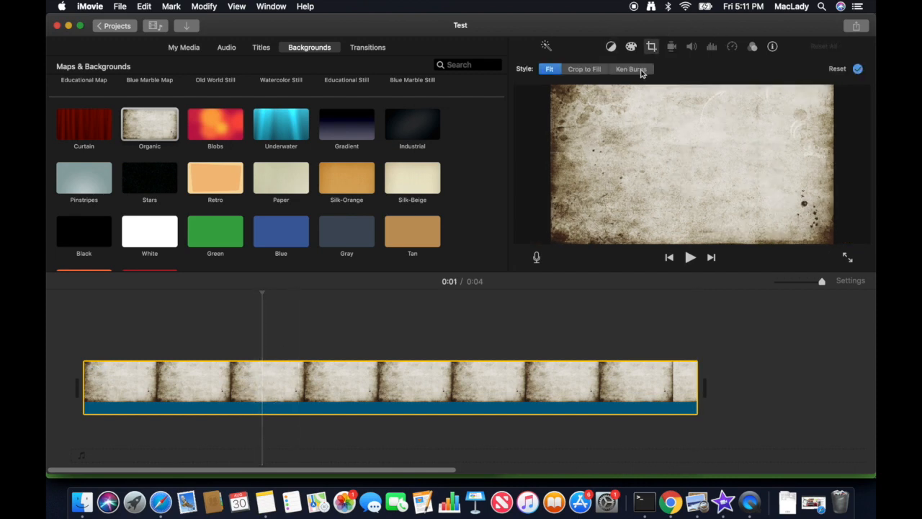
left_click(631, 70)
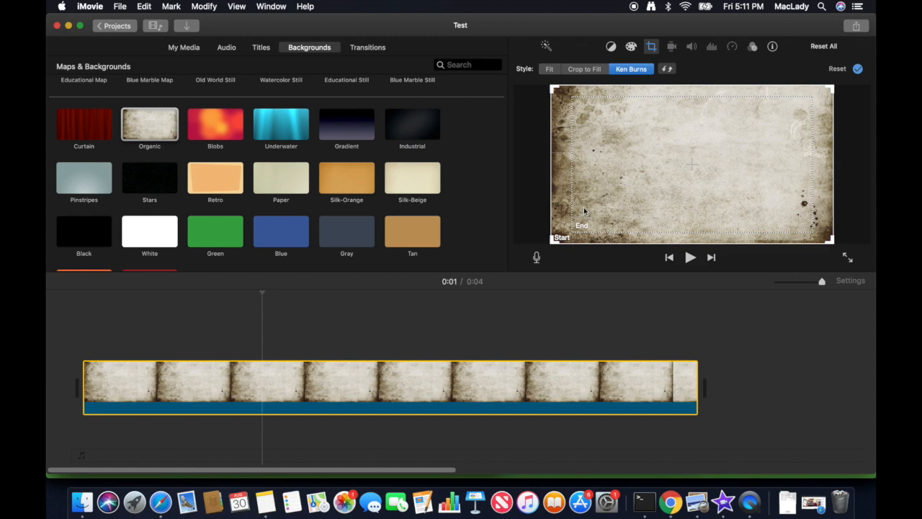
left_click_drag(569, 233, 653, 204)
left_click_drag(796, 142, 746, 167)
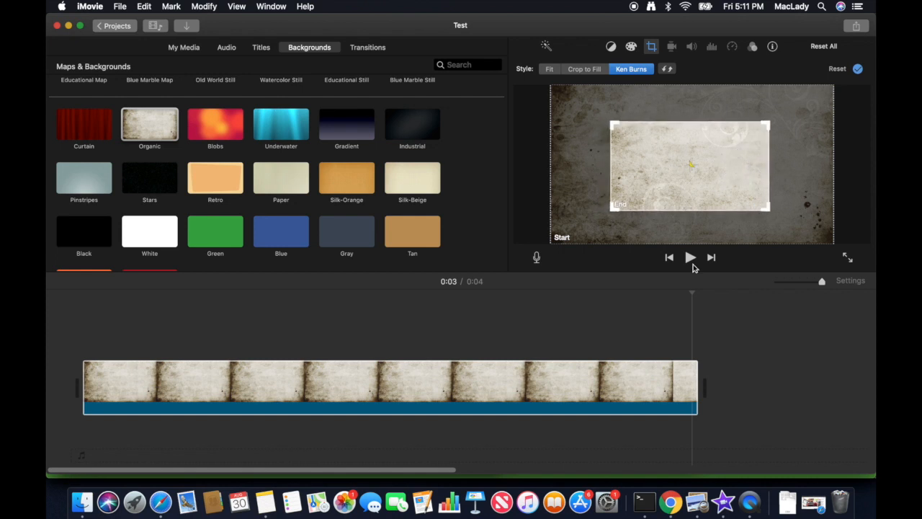
left_click(607, 304)
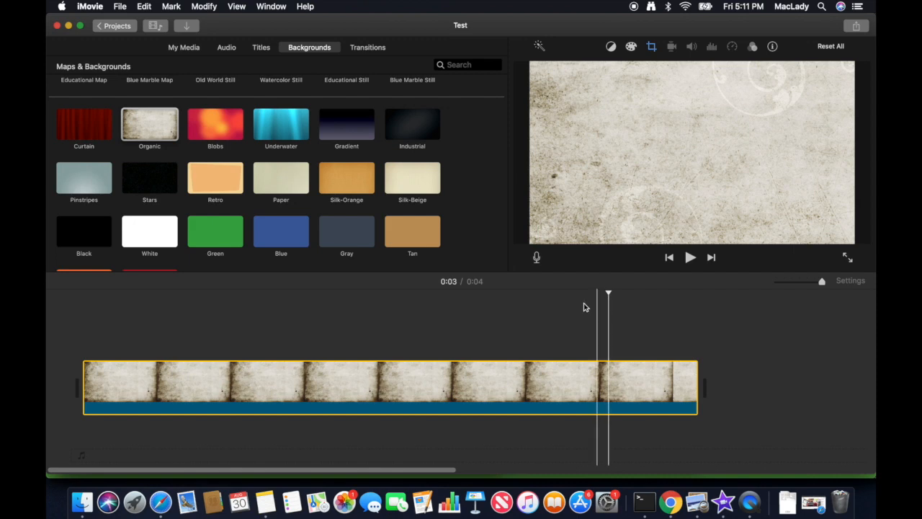
Place the Underwater background above the Organic clip as an overlay from the start and select it
left_click_drag(277, 124, 84, 323)
left_click(372, 326)
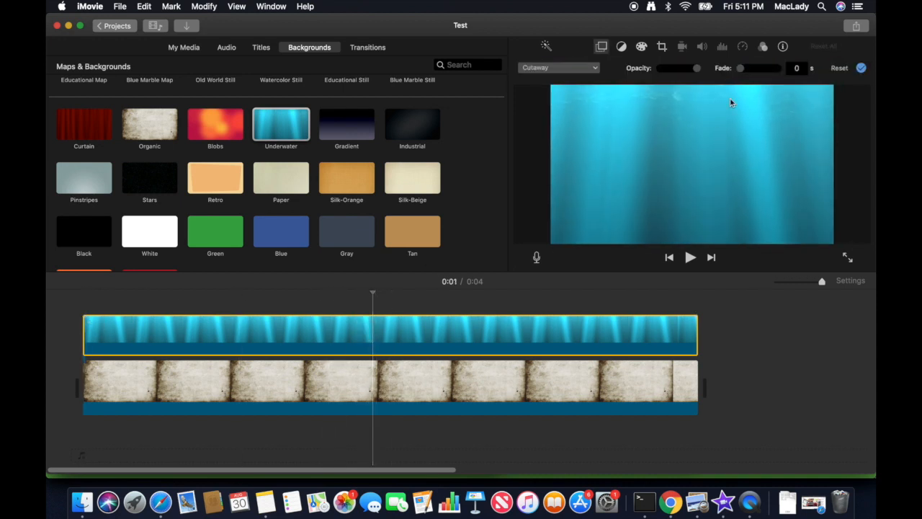
Lower the Underwater overlay's opacity until the Organic background shows through, and play the movie from the start
left_click_drag(696, 69, 672, 70)
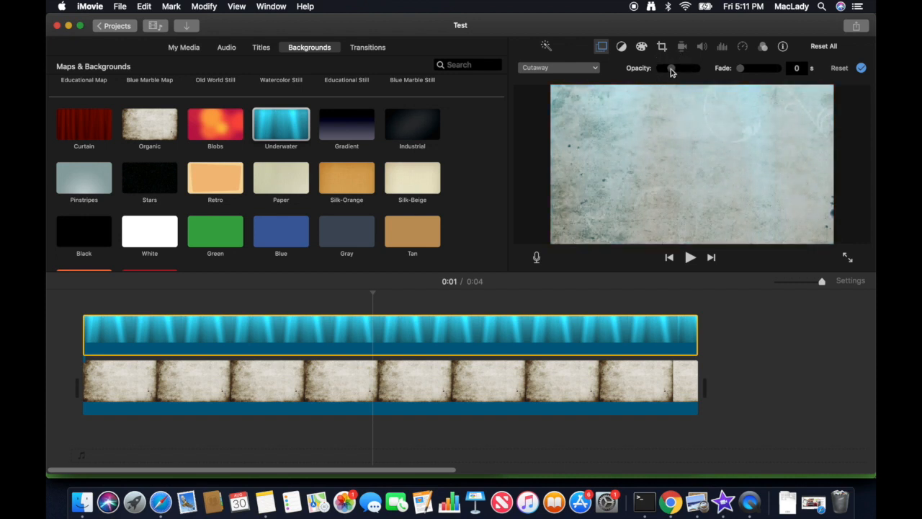
left_click(82, 301)
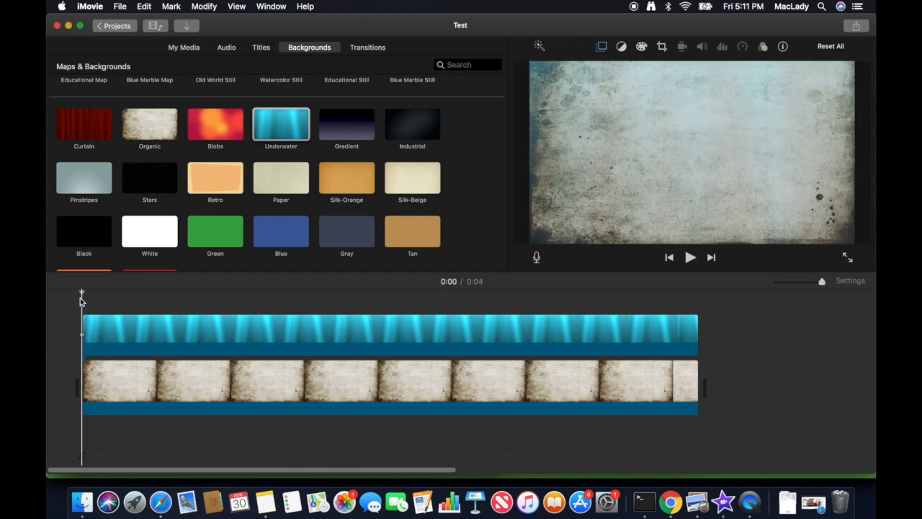
key("space")
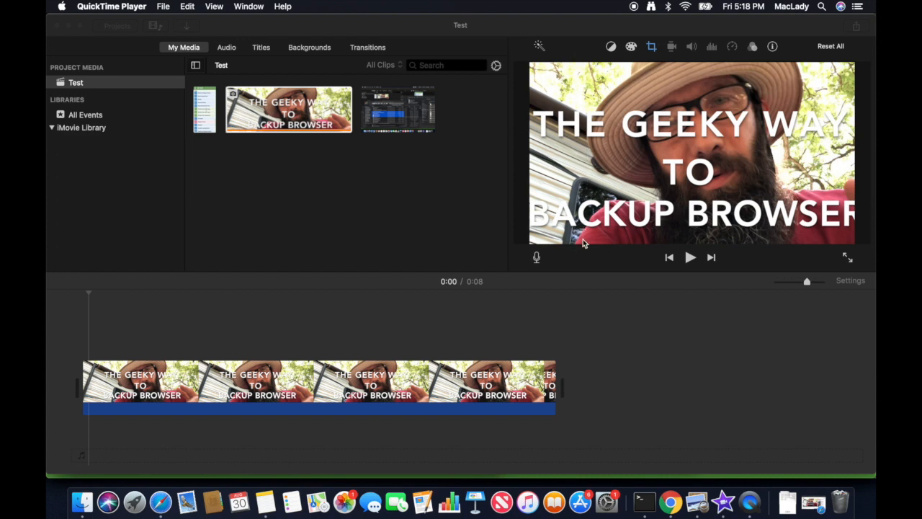
Place the Standard Lower Third title above the Geeky Way photo clip at the start of the timeline
left_click(261, 48)
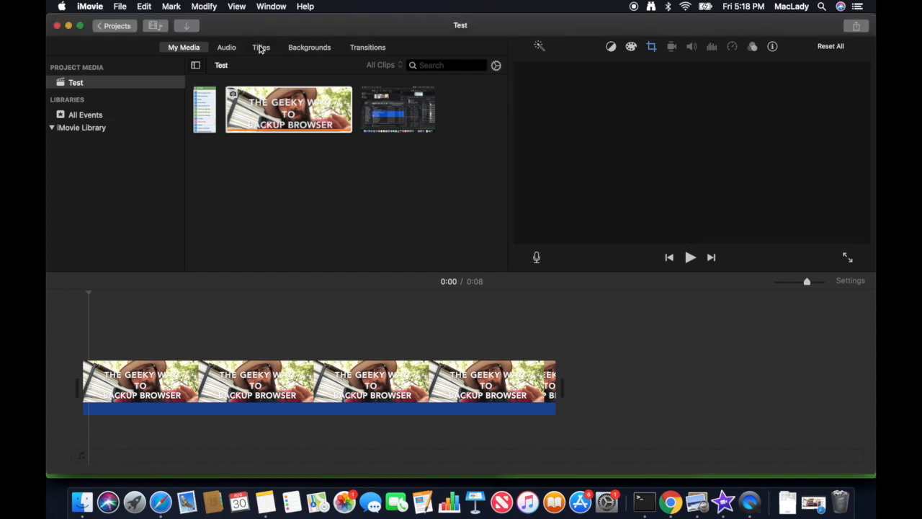
left_click(261, 48)
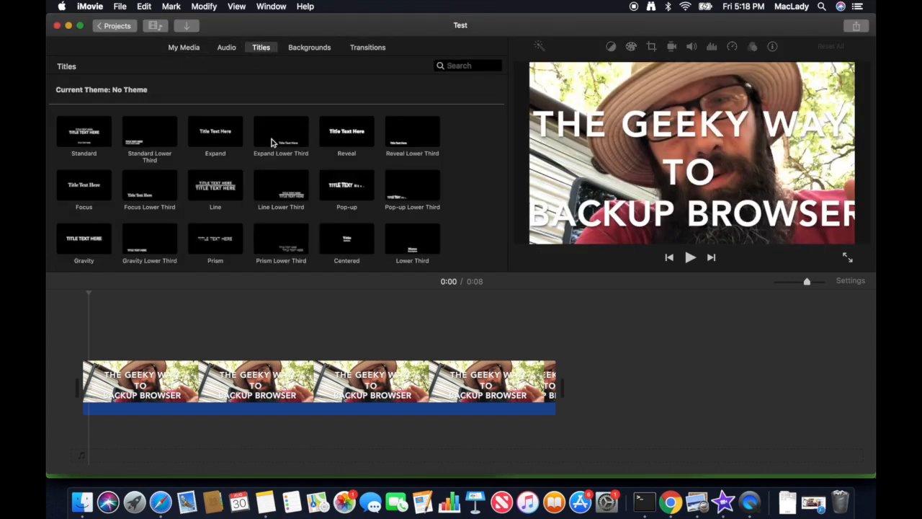
left_click_drag(143, 137, 78, 346)
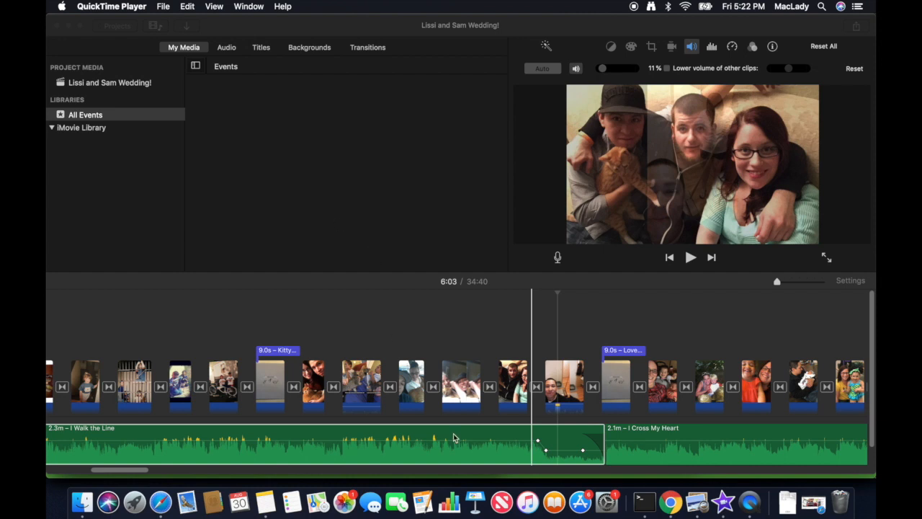
In the wedding project, select the video clip before the Love title and play from the transition preceding it to hear the music dip
left_click(571, 389)
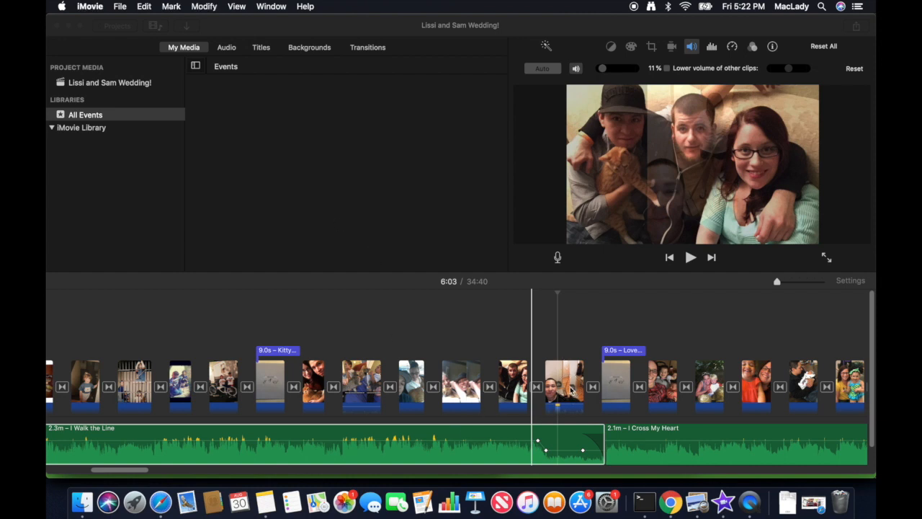
left_click(570, 389)
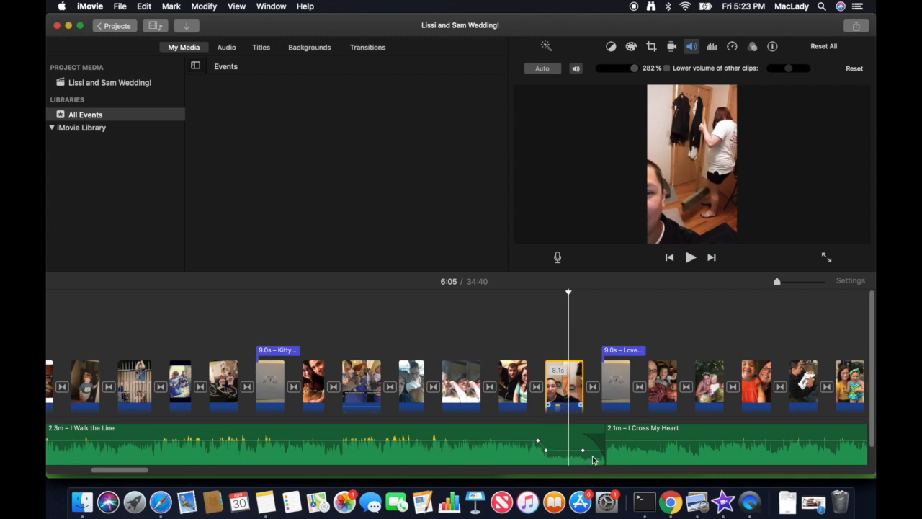
left_click(536, 424)
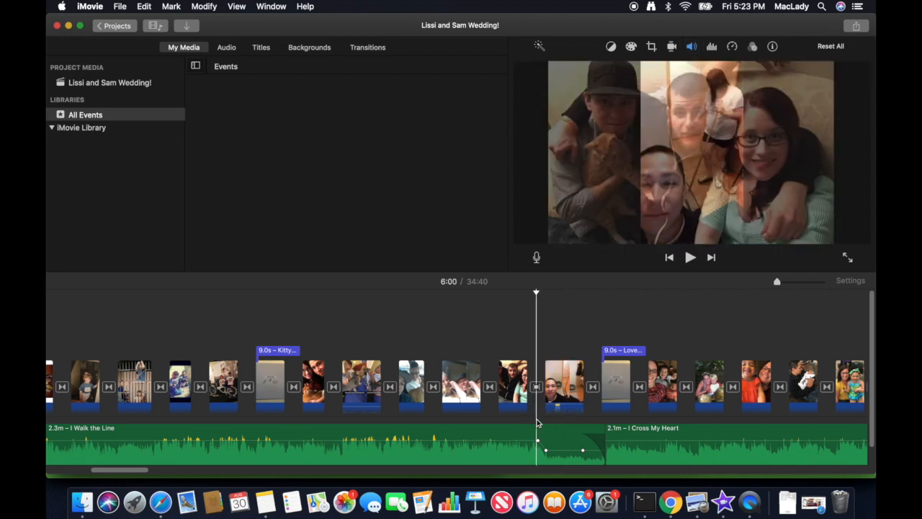
key("space")
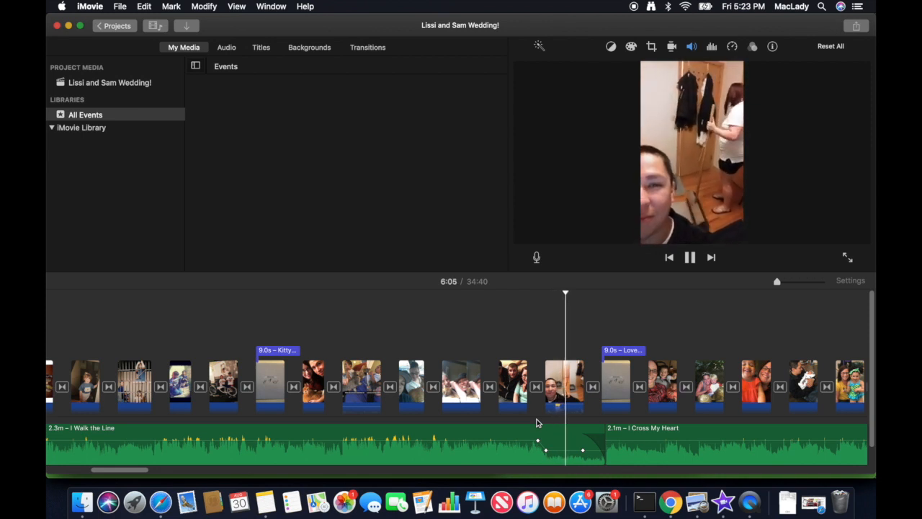
key("space")
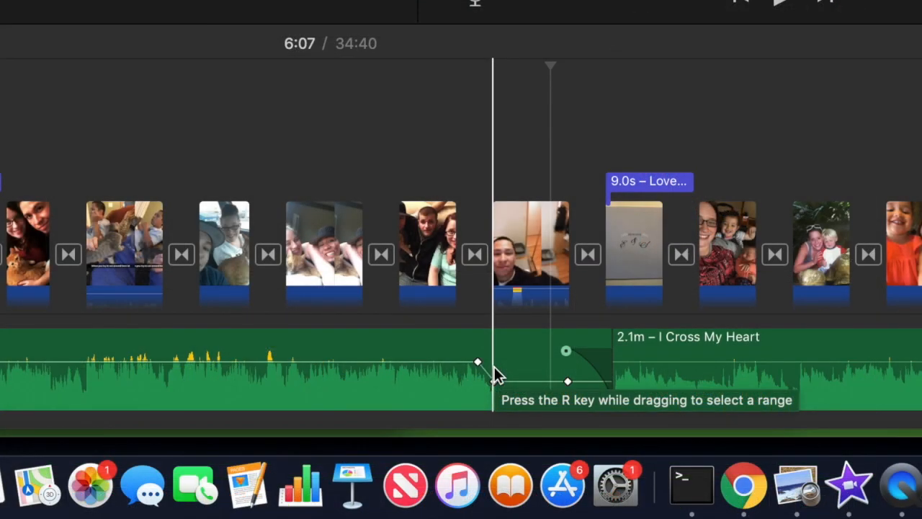
Add three volume keyframes to the I Walk the Line track near 5:52 and pull the second and third down to duck the music
left_click(344, 363)
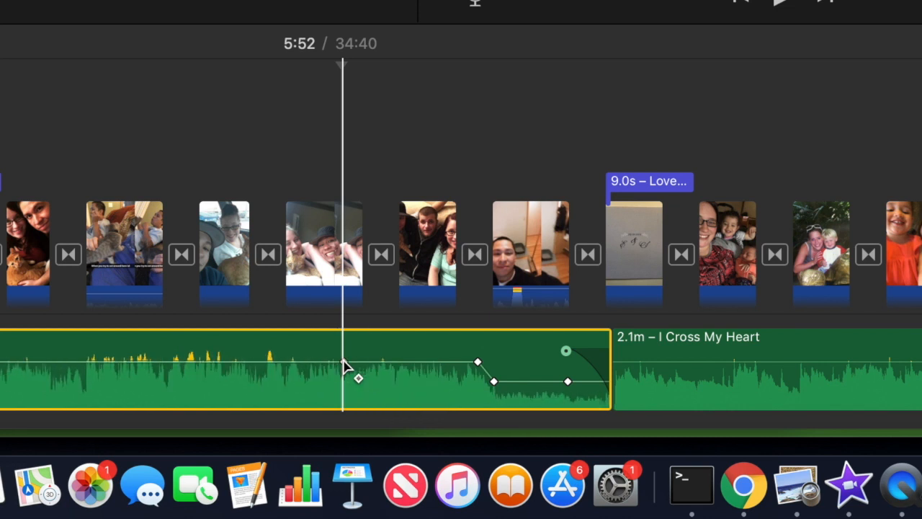
left_click(343, 362, "alt")
left_click(368, 361, "alt")
left_click(368, 363)
left_click(368, 363)
left_click_drag(368, 363, 369, 381)
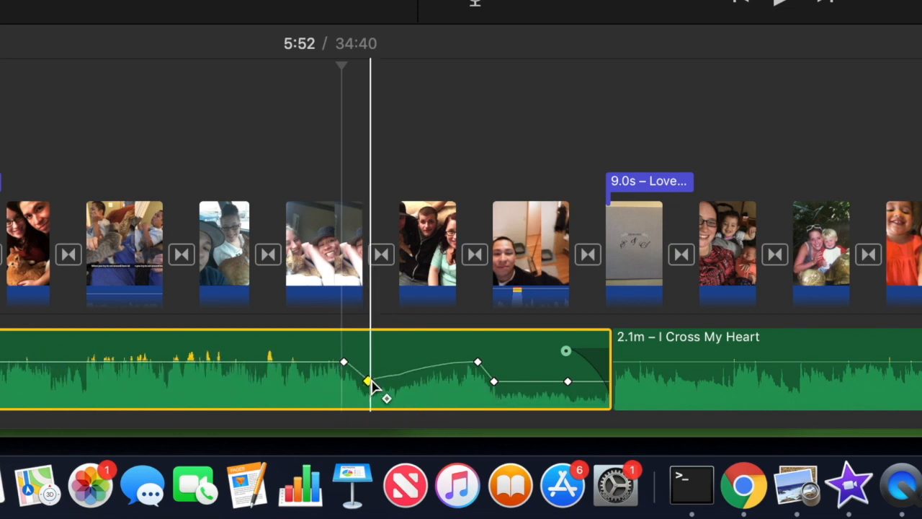
left_click(409, 372)
left_click_drag(408, 373, 412, 387)
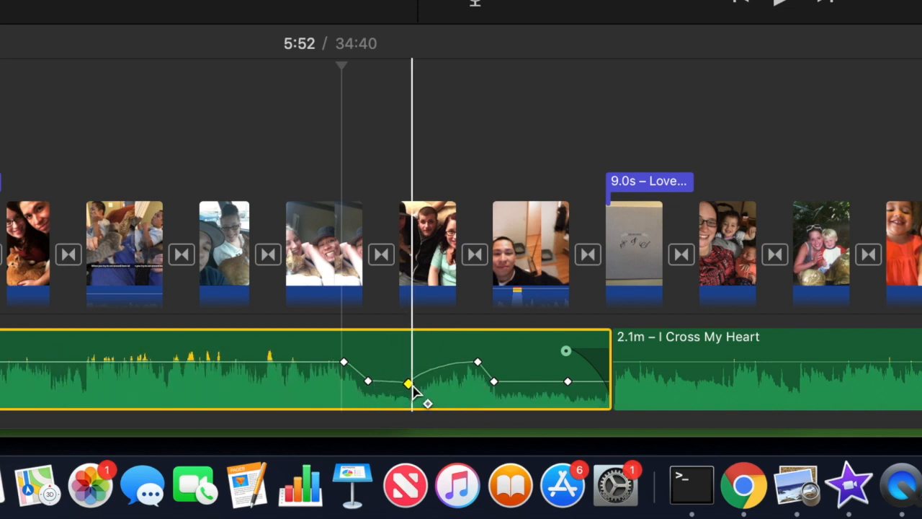
Detach the audio from the video clip before the Love title and delete the detached audio
left_click(540, 266)
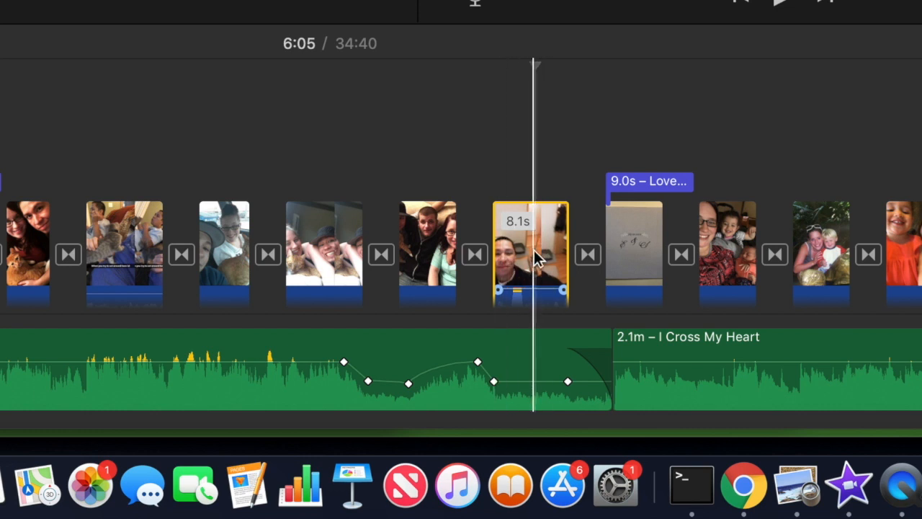
right_click(534, 257)
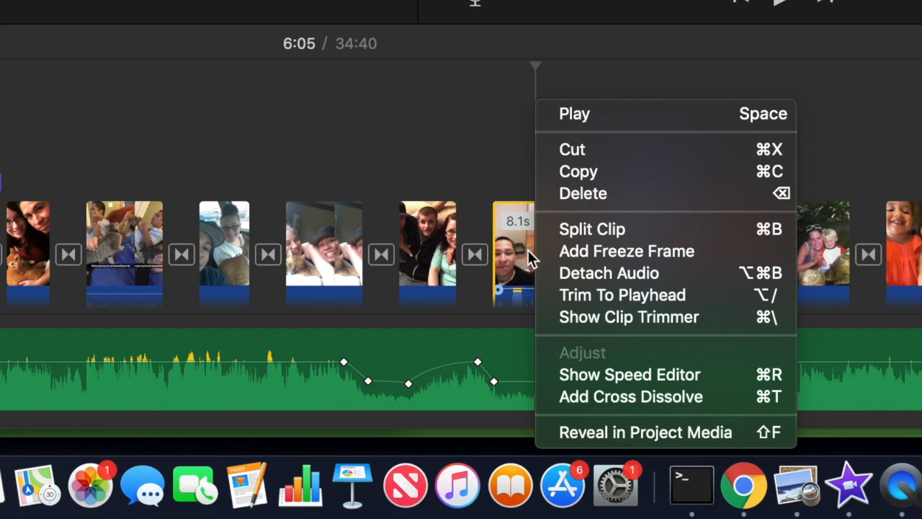
left_click(591, 278)
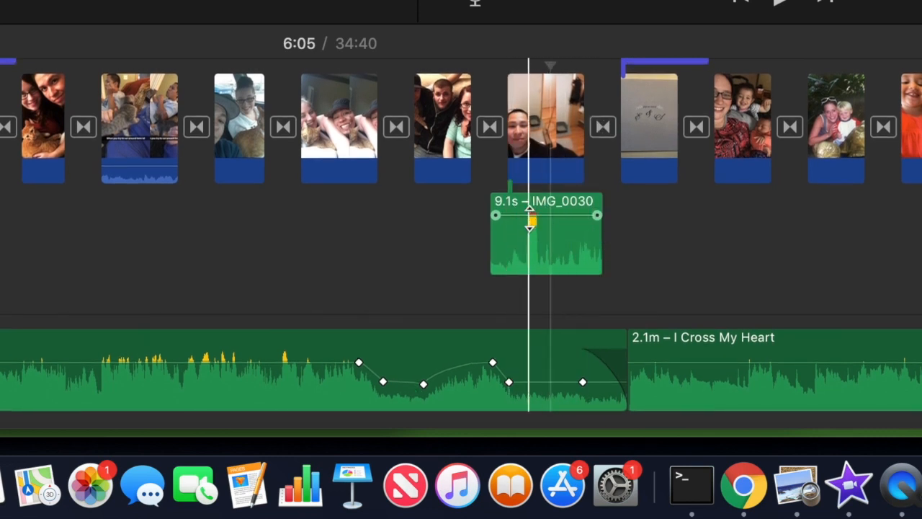
left_click(573, 248)
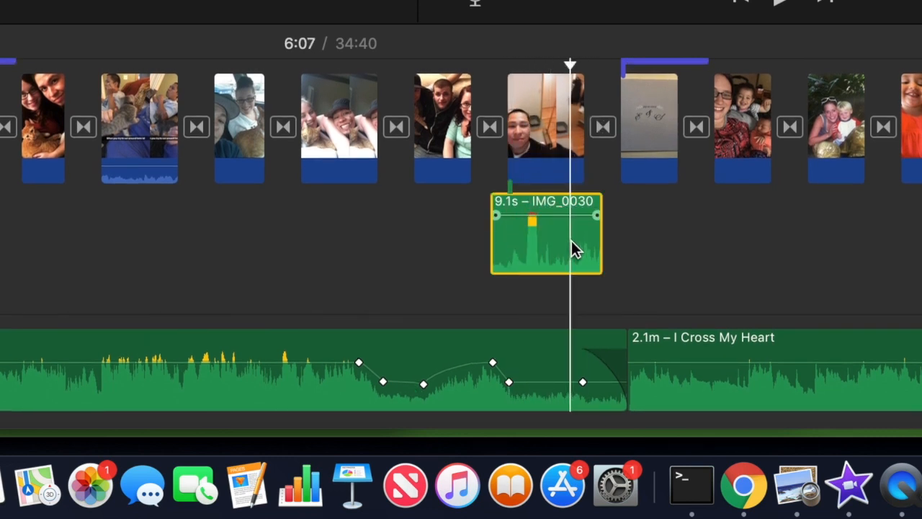
key("Delete")
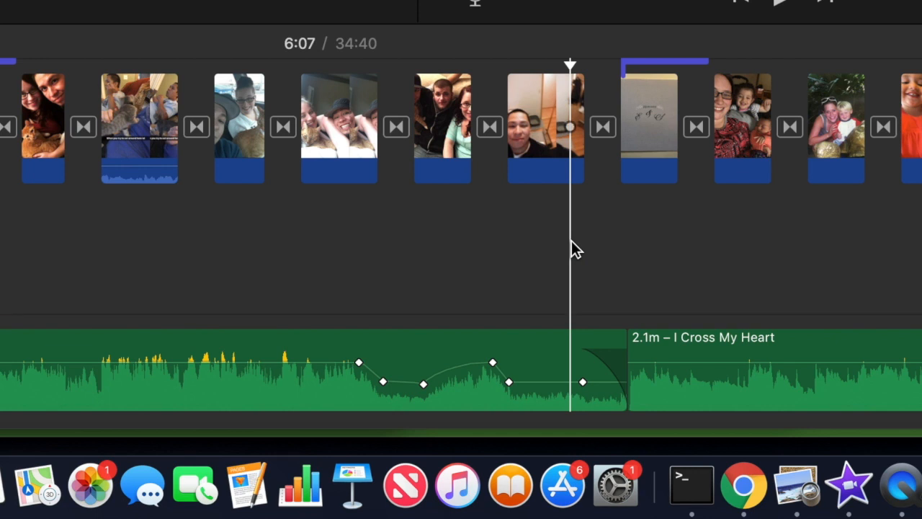
Undo the audio deletion and detachment, and lower the volume line of the video clip before the Love title
key("super+z")
key("super+z")
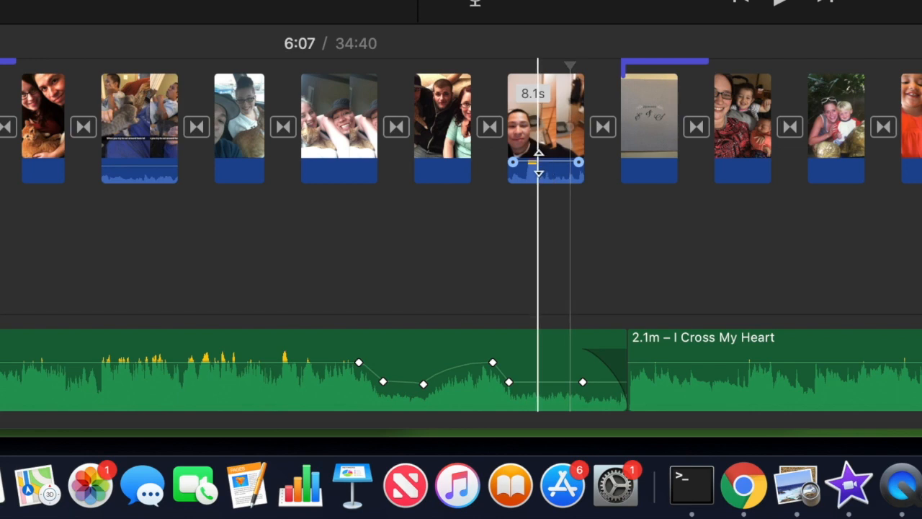
left_click_drag(544, 160, 547, 205)
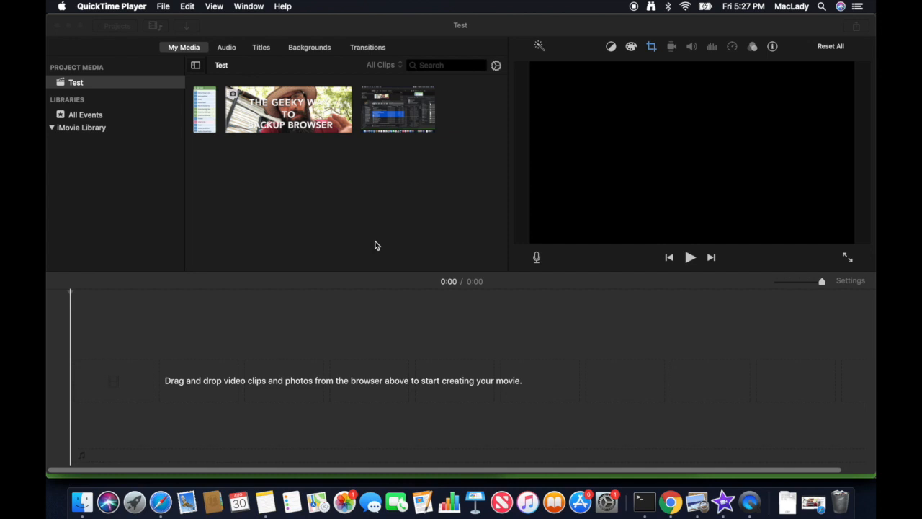
Add the Geeky Way photo to the empty Test timeline and place the boards list clip above it as an overlay near its start
left_click_drag(308, 94, 126, 374)
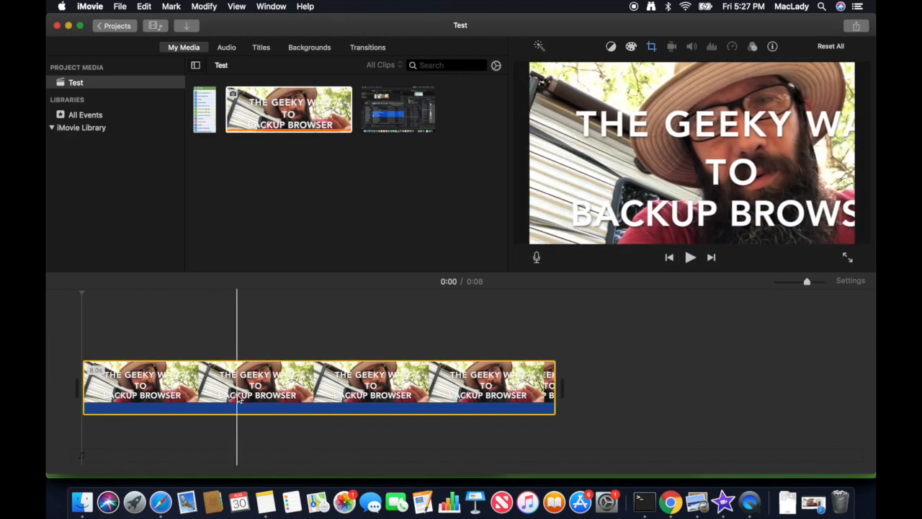
left_click_drag(204, 108, 104, 344)
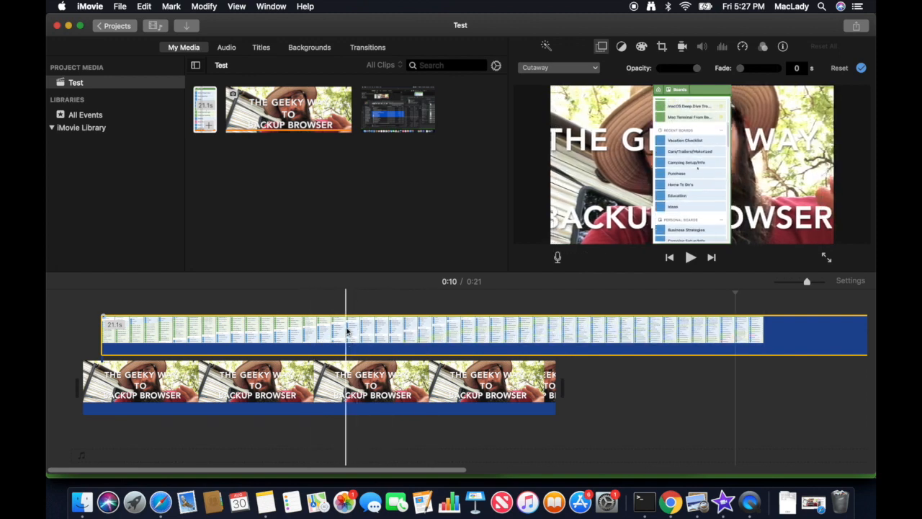
Try inserting the screen recording clip into the boards overlay and deleting it, and undo both changes
left_click(396, 111)
left_click_drag(395, 111, 211, 301)
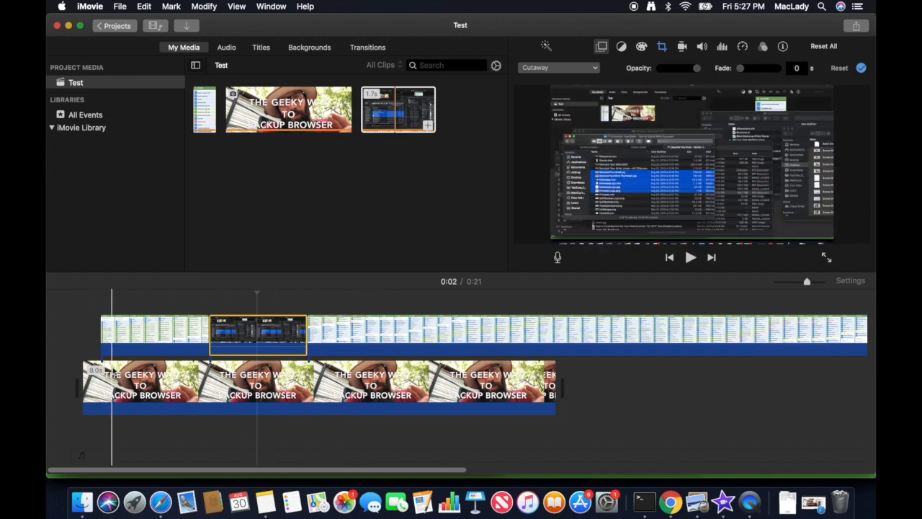
key("Delete")
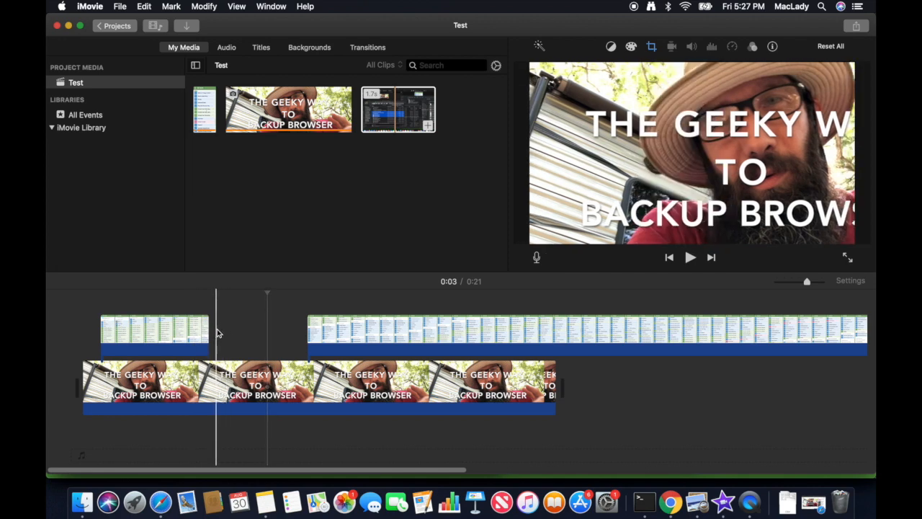
key("super+z")
key("super+z")
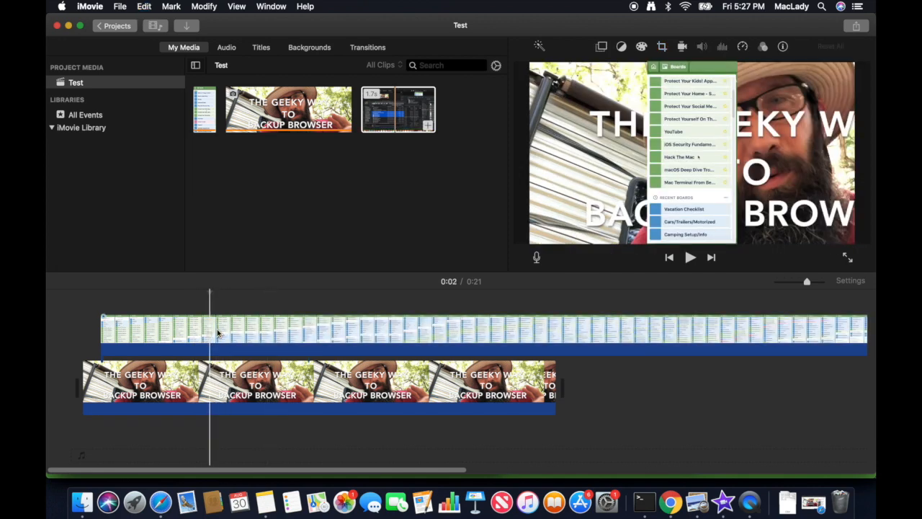
Set the boards overlay to Picture in Picture, and move and enlarge it to fill most of the frame's height at the left side
left_click(238, 333)
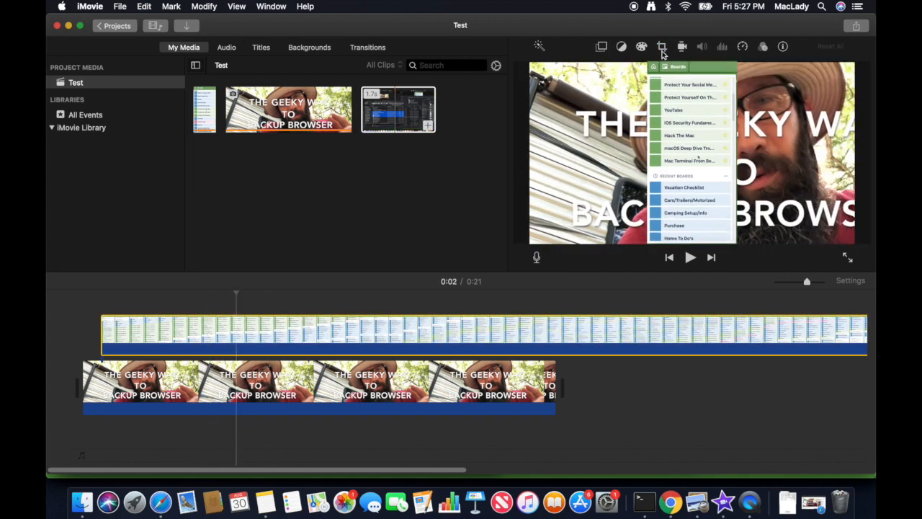
left_click(662, 47)
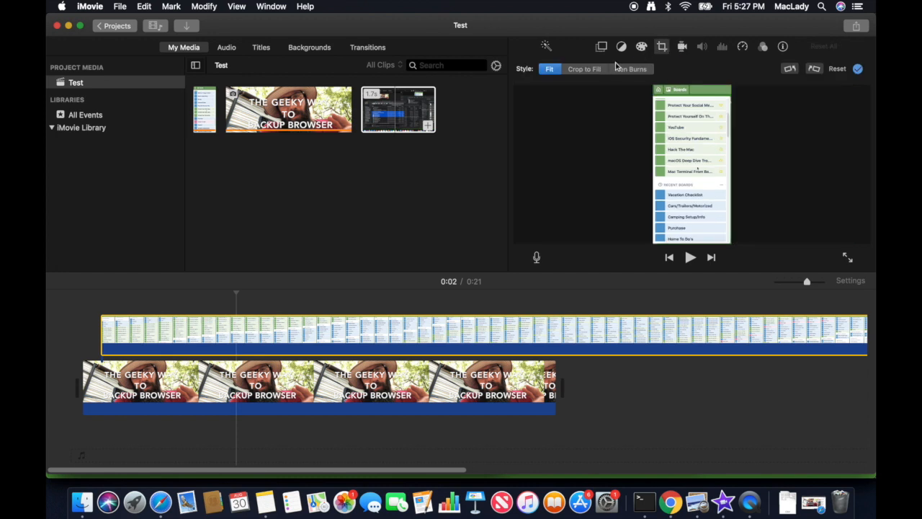
left_click(602, 46)
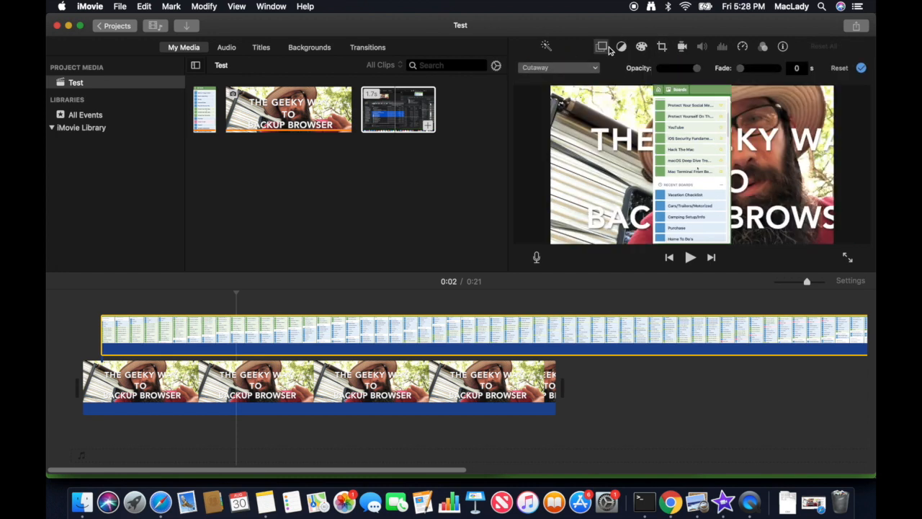
left_click(571, 69)
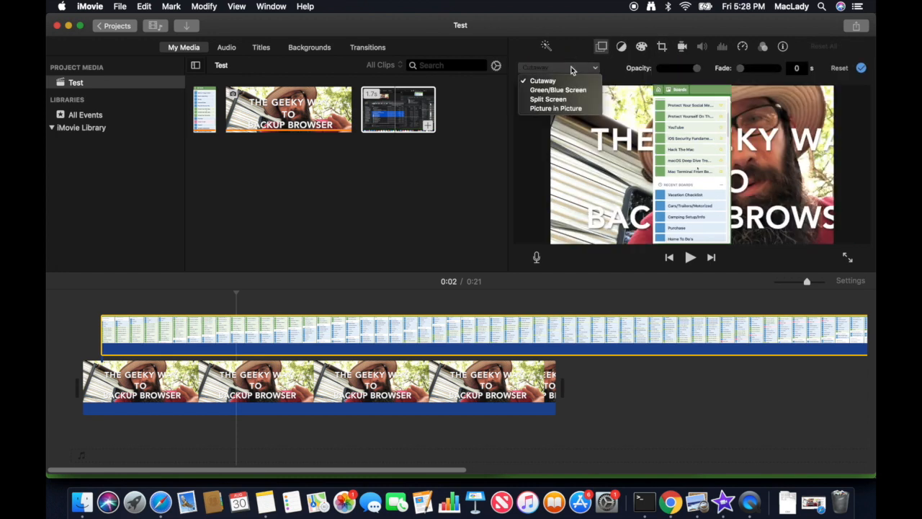
left_click(558, 109)
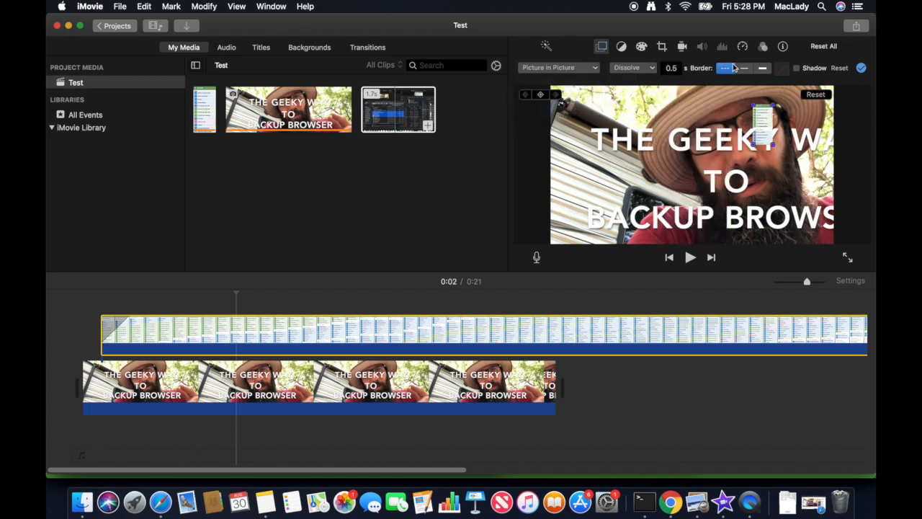
left_click_drag(757, 128, 629, 193)
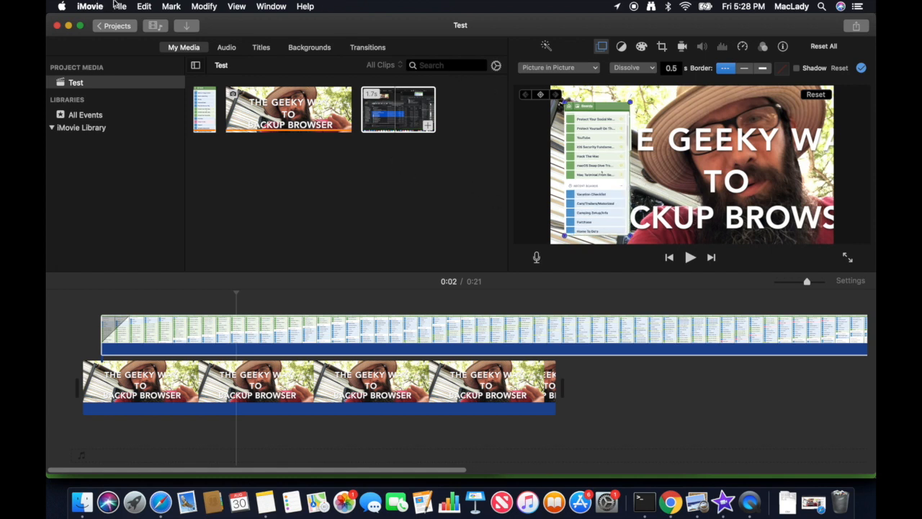
Export the Test movie as a video file named Test.mp4 into the YT_iMovie folder
left_click(119, 6)
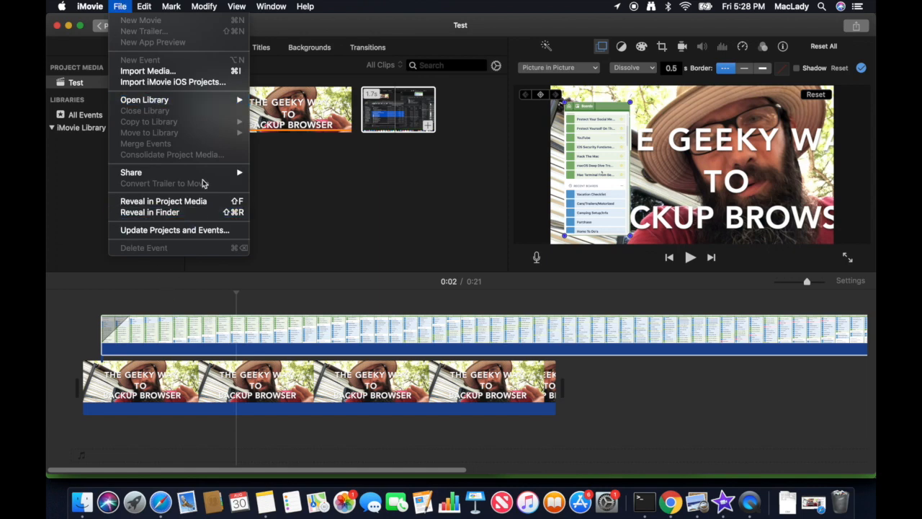
mouse_move(216, 172)
left_click(319, 249)
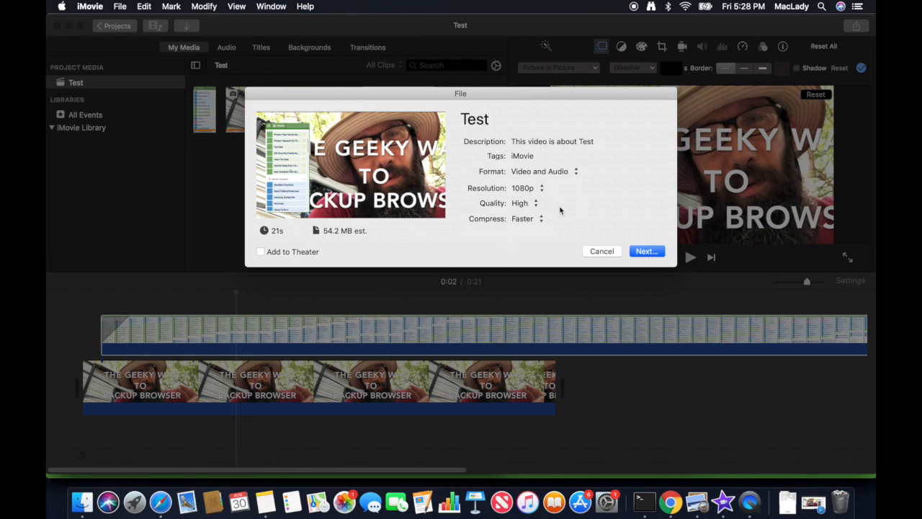
left_click(646, 252)
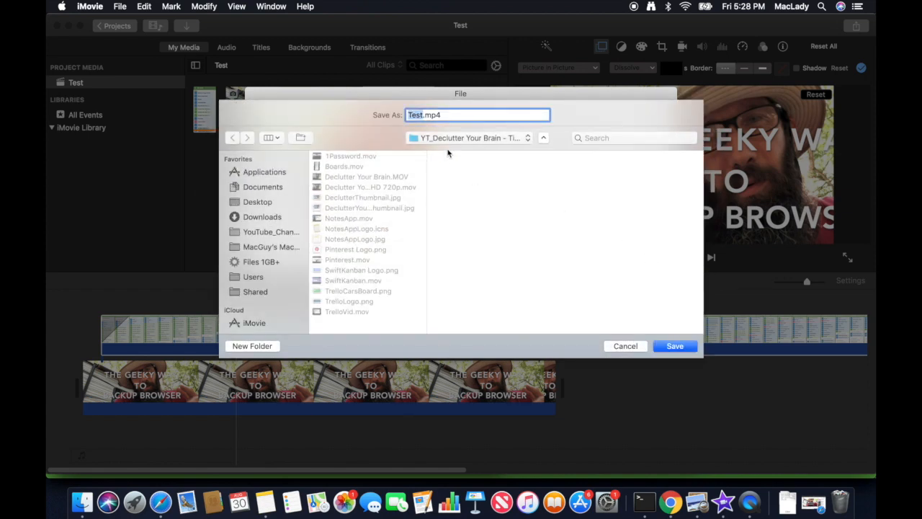
left_click(461, 139)
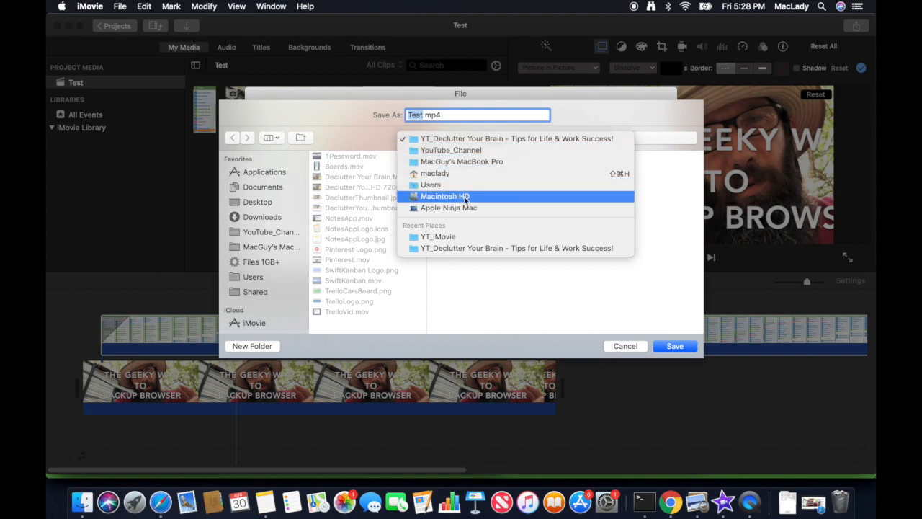
left_click(461, 238)
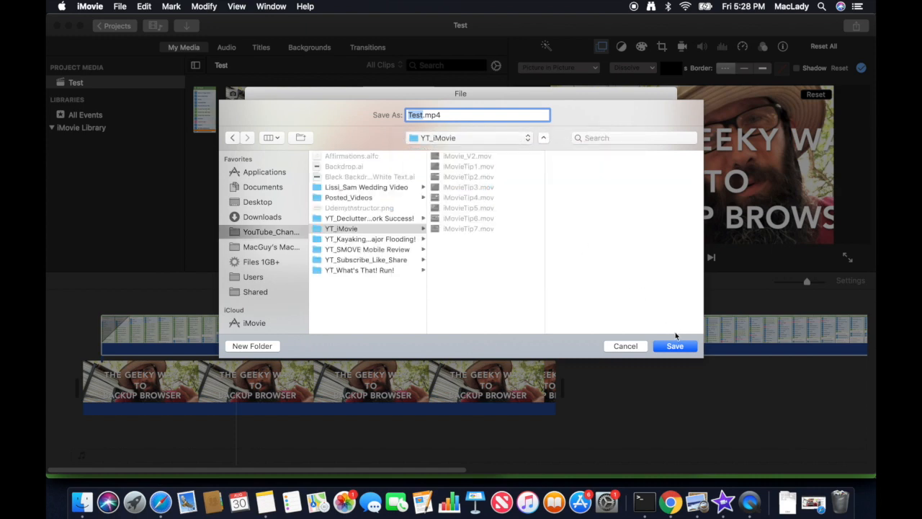
left_click(675, 346)
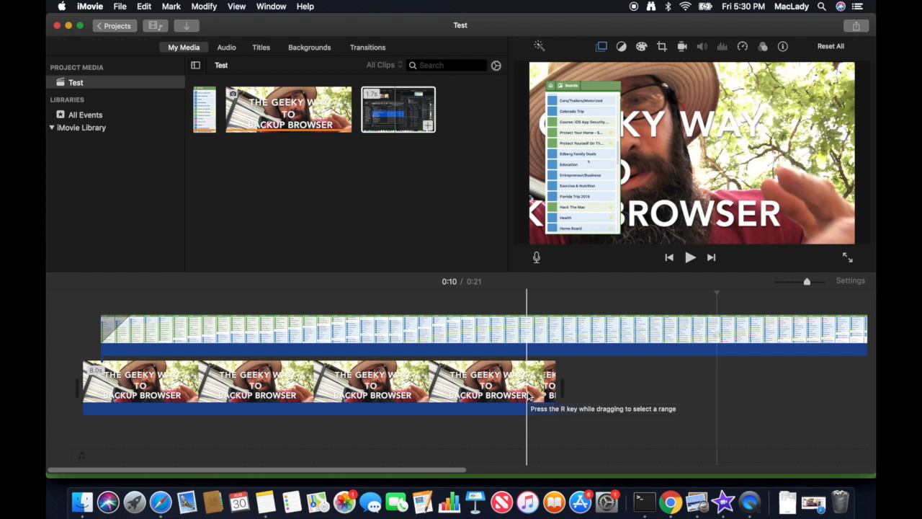
Delete the photo clip with its overlay from the timeline, and add the exported Test.mp4 from the YT_iMovie folder in Finder
left_click(530, 395)
key("Delete")
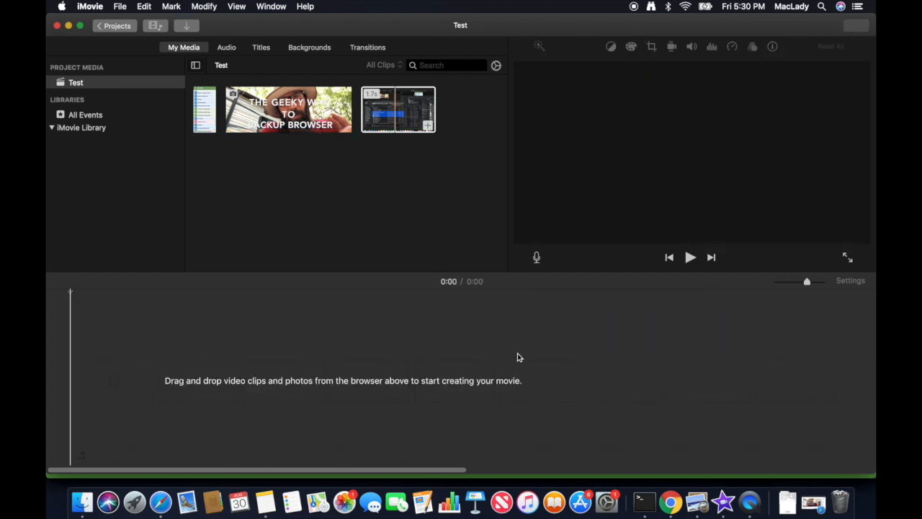
key("super+Tab")
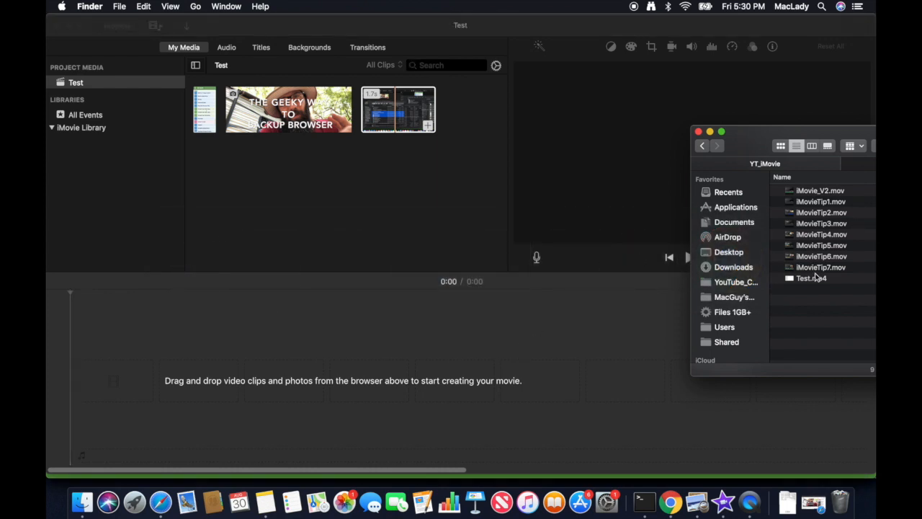
left_click_drag(811, 281, 448, 366)
left_click(447, 365)
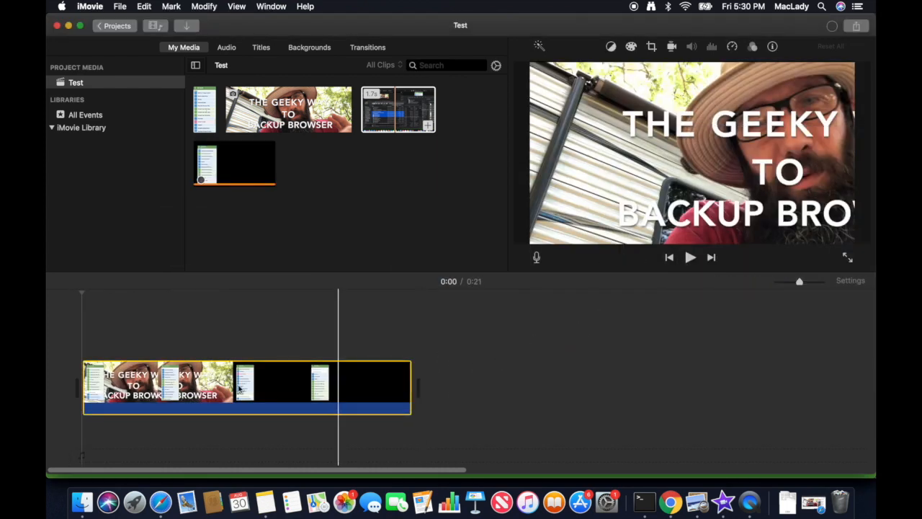
Place the screen recording clip as an overlay above the beginning of the Test.mp4 clip
left_click(142, 340)
left_click(399, 108)
left_click_drag(398, 108, 82, 328)
left_click(95, 334)
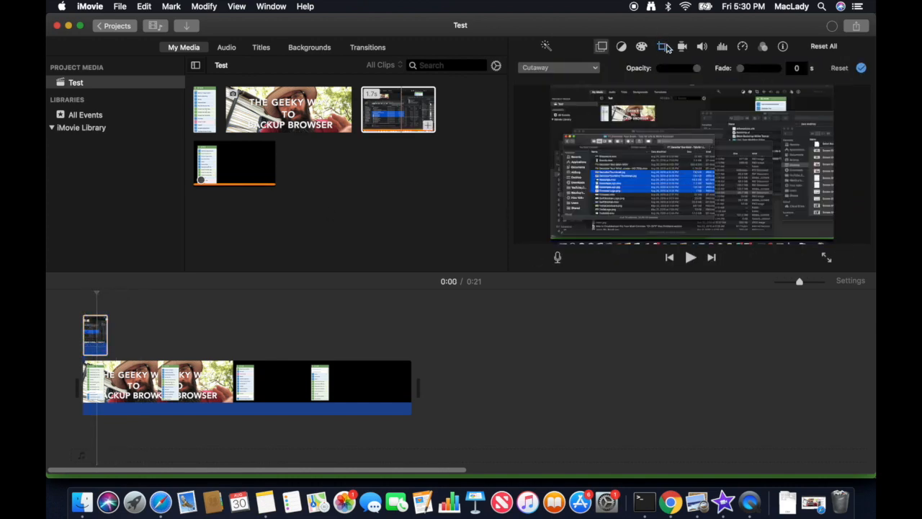
Set the screen recording overlay to Picture in Picture and enlarge it beside the boards list
left_click(582, 72)
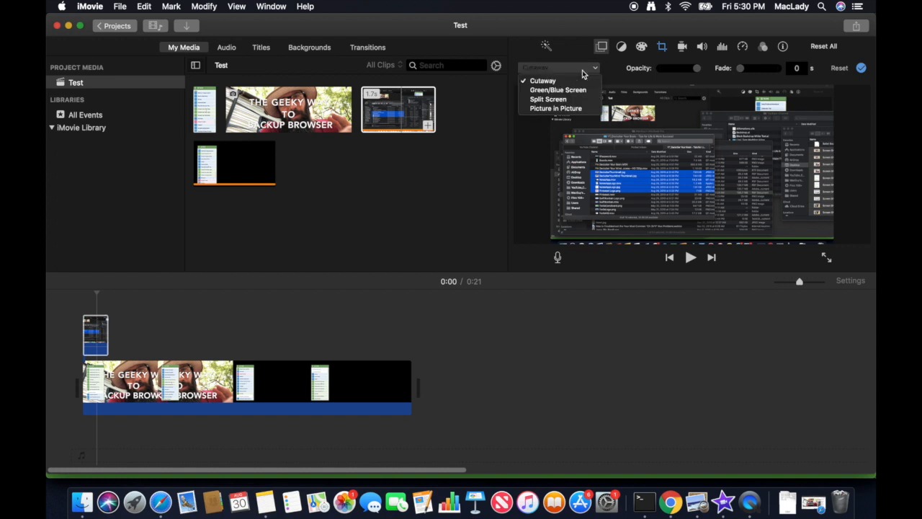
left_click(569, 109)
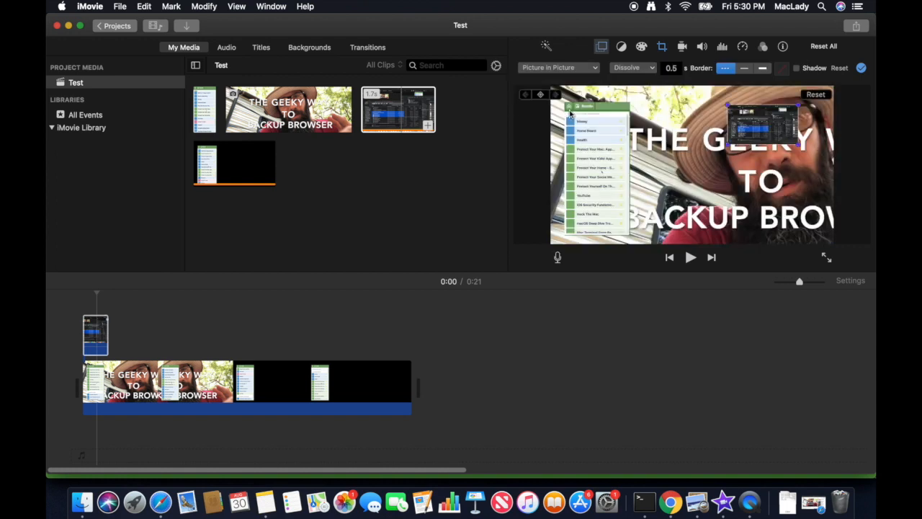
left_click_drag(763, 134, 800, 183)
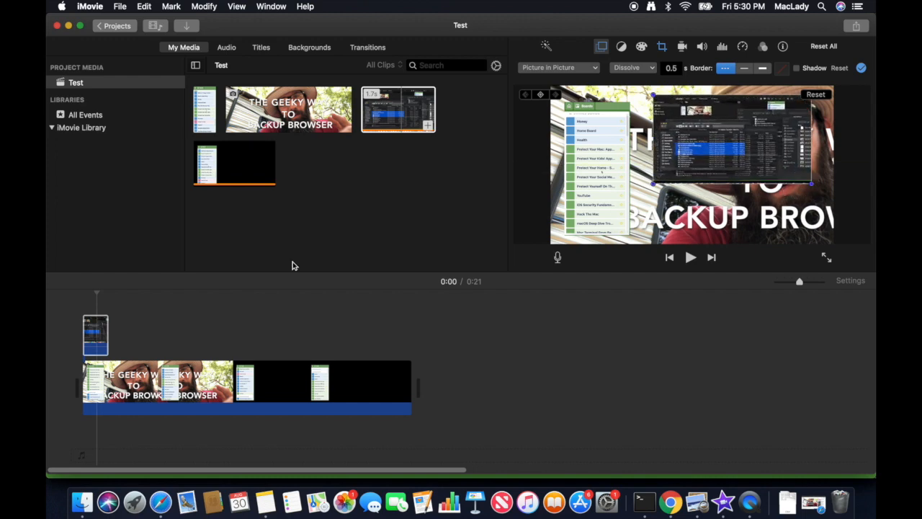
Play the movie from its start to check the layered overlays
left_click(81, 299)
key("space")
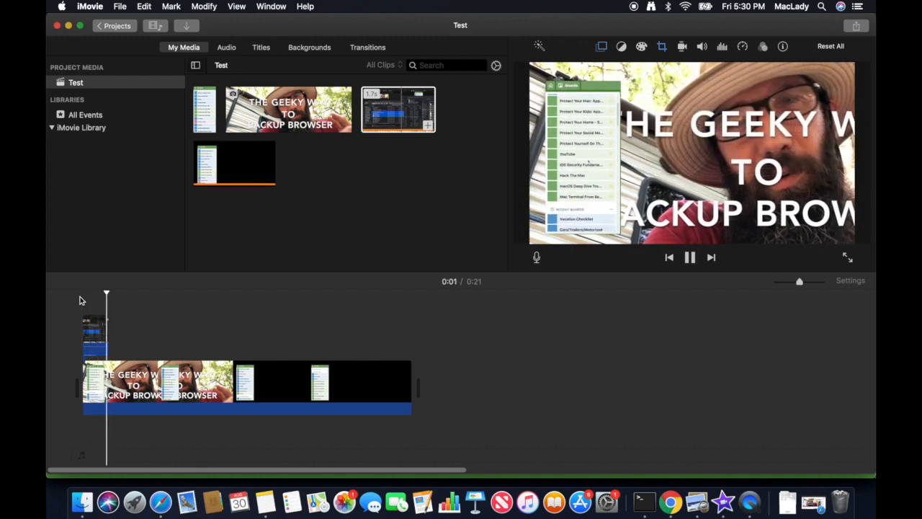
key("space")
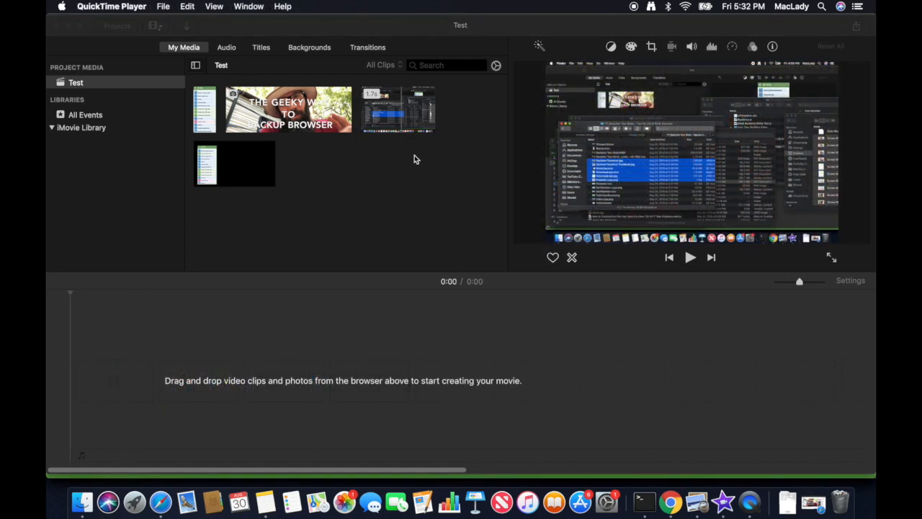
Add the Geeky Way photo to the empty timeline and enlarge its Ken Burns start frame to cover the whole picture
left_click(312, 113)
left_click_drag(311, 113, 110, 388)
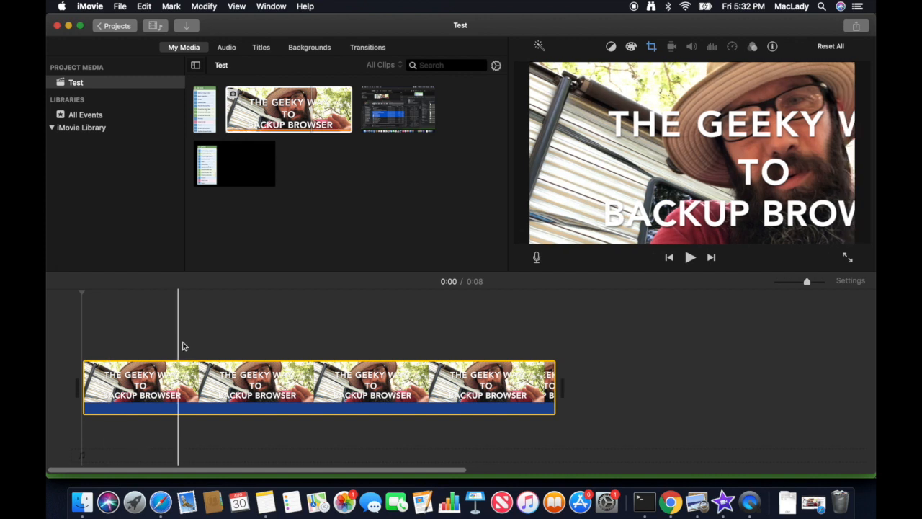
left_click(158, 383)
key("c")
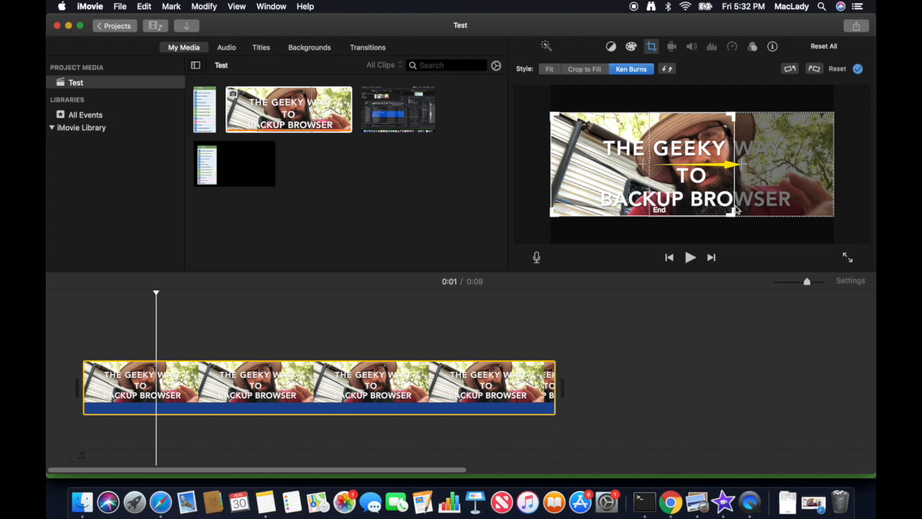
left_click_drag(732, 214, 874, 327)
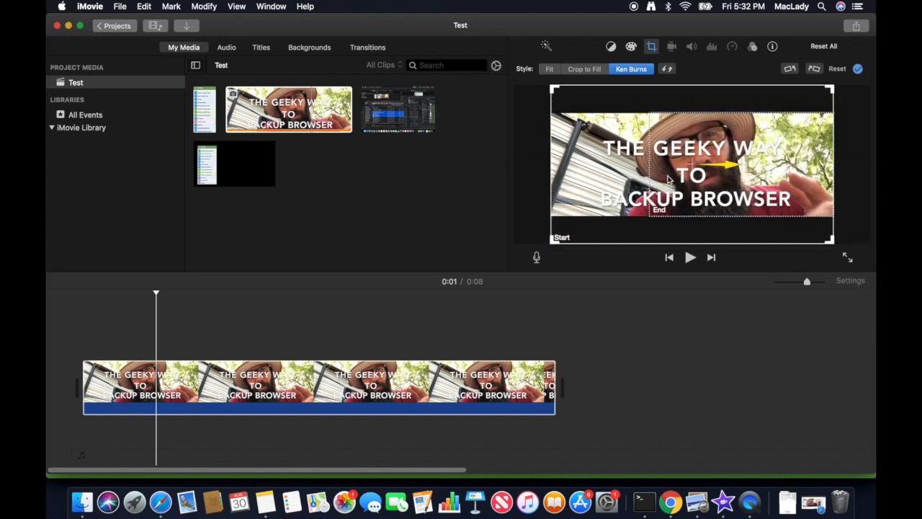
Shrink the Ken Burns end frame tightly around the word GEEKY and play the clip from its start
left_click(660, 211)
left_click_drag(659, 210, 682, 171)
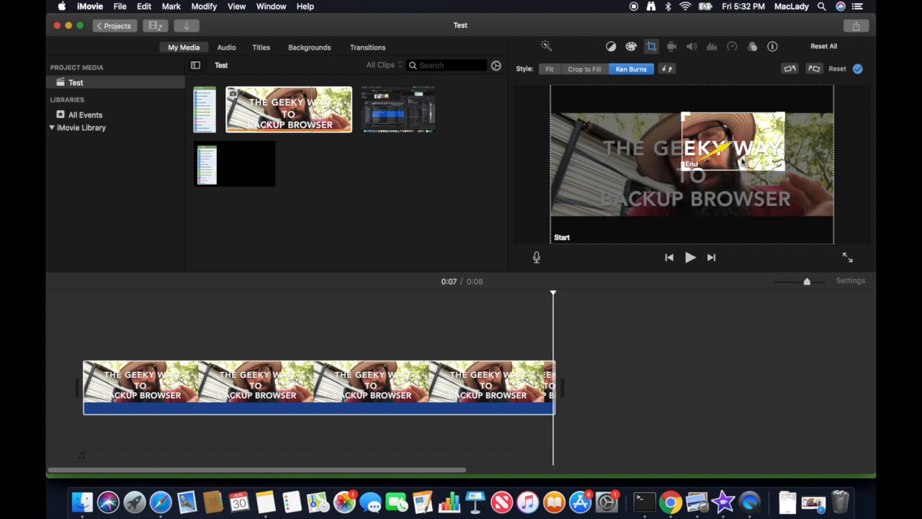
mouse_move(736, 140)
left_mouse_down()
mouse_move(705, 153)
mouse_move(728, 153)
left_mouse_up()
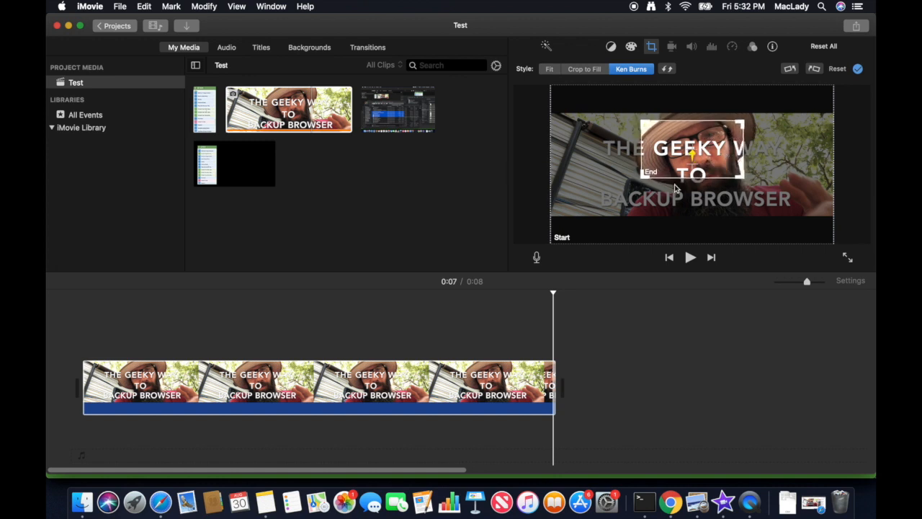
left_click_drag(667, 165, 676, 162)
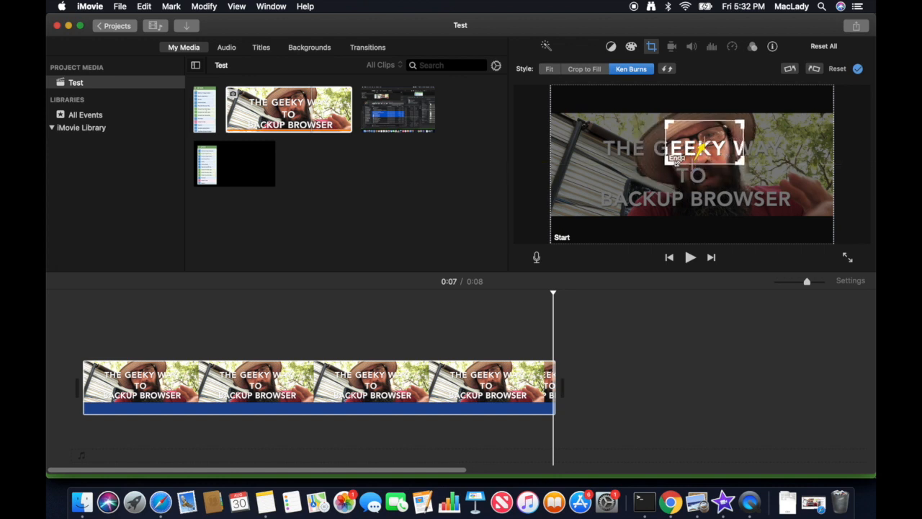
left_click_drag(719, 142, 708, 148)
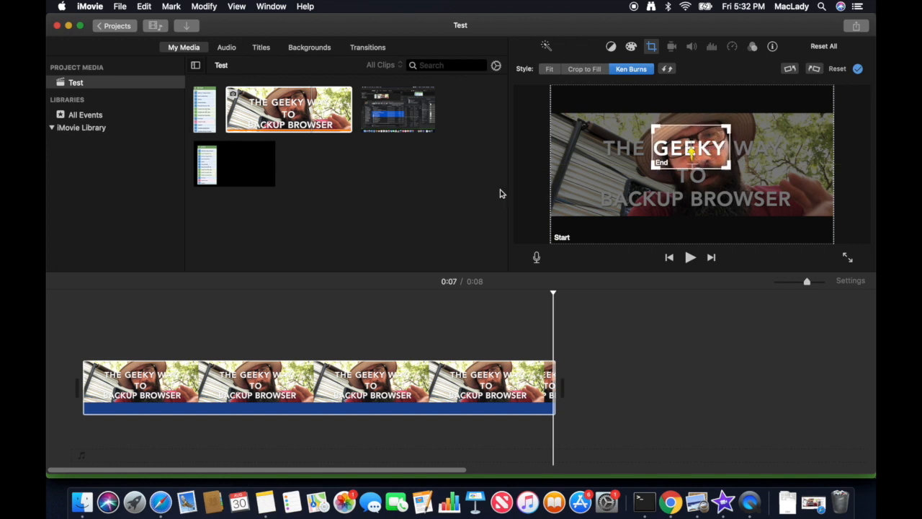
left_click(72, 334)
key("space")
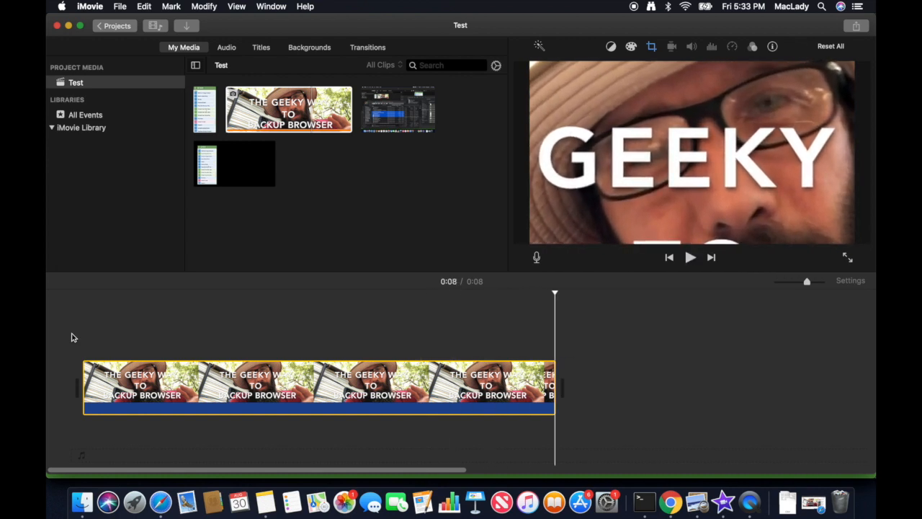
Swap the photo's Ken Burns start and end frames and play the clip from its start
left_click(150, 400)
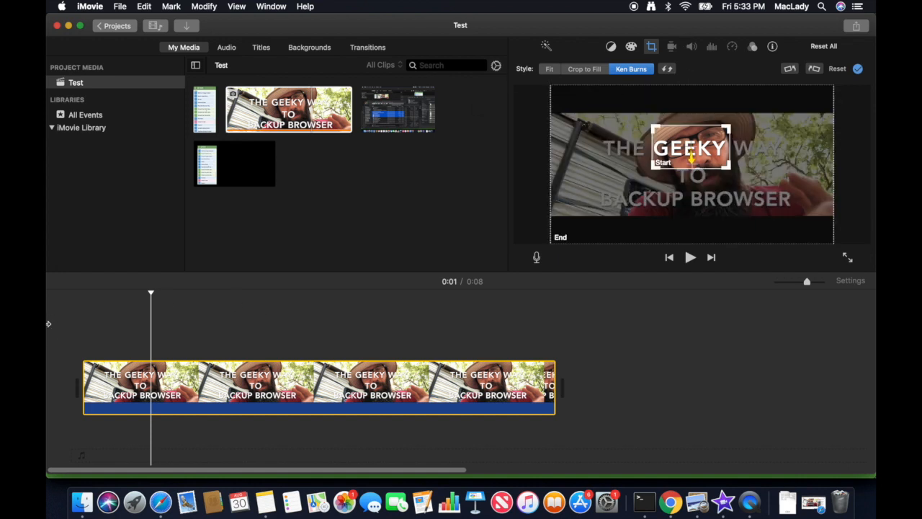
left_click(61, 336)
key("space")
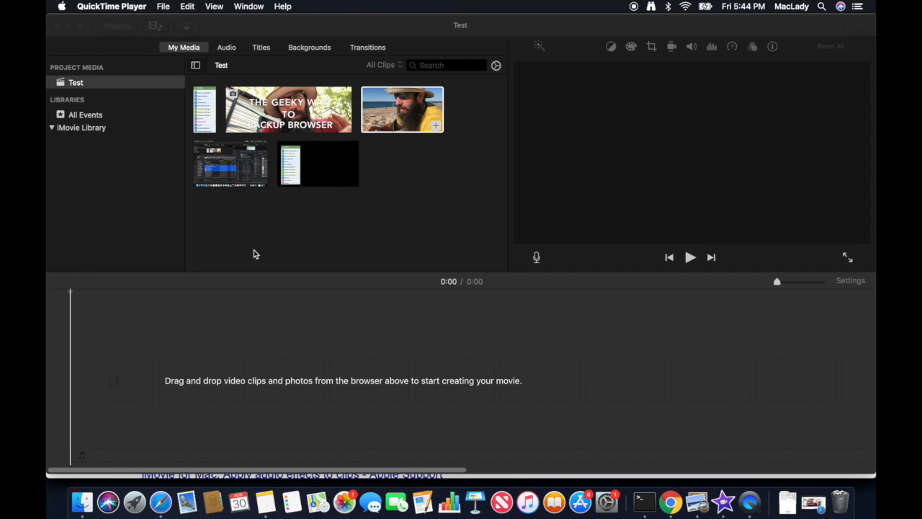
Add the beach video to the empty timeline and show its speed editor
left_click_drag(409, 107, 102, 395)
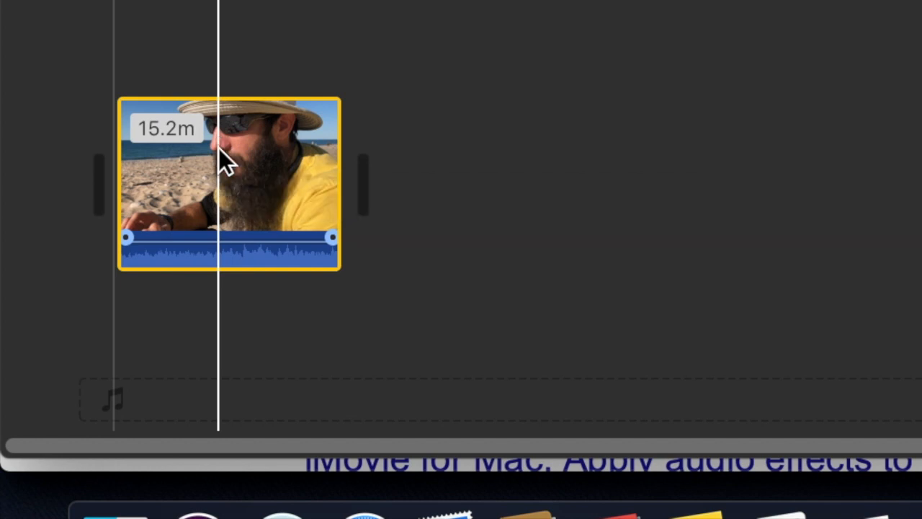
right_click(203, 180)
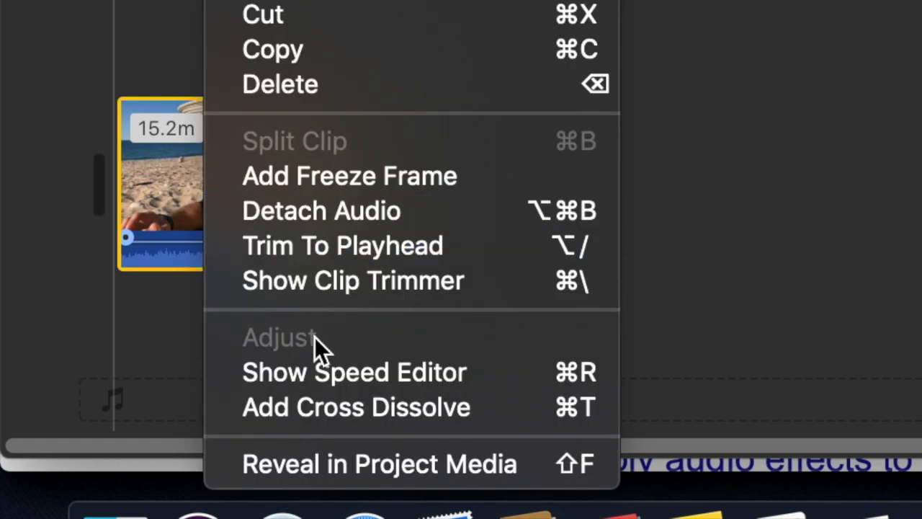
left_click(343, 375)
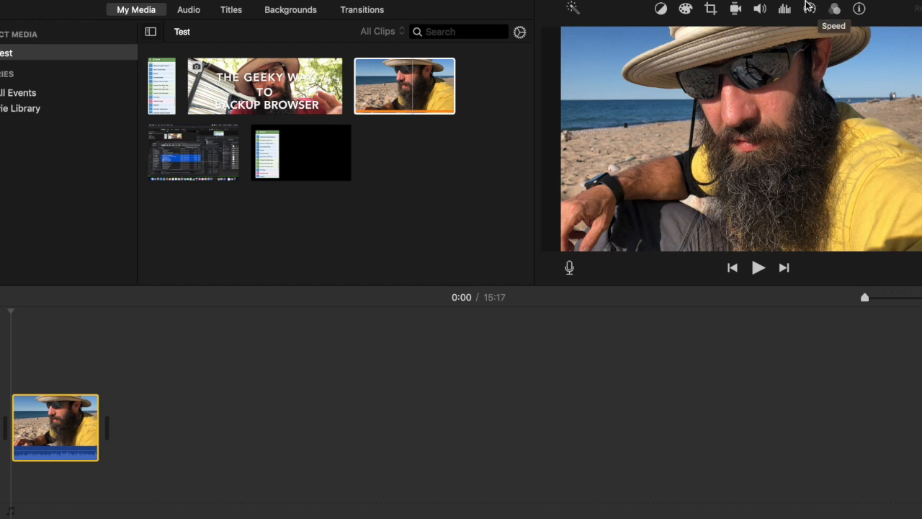
Set the beach clip's speed to Slow
left_click(811, 9)
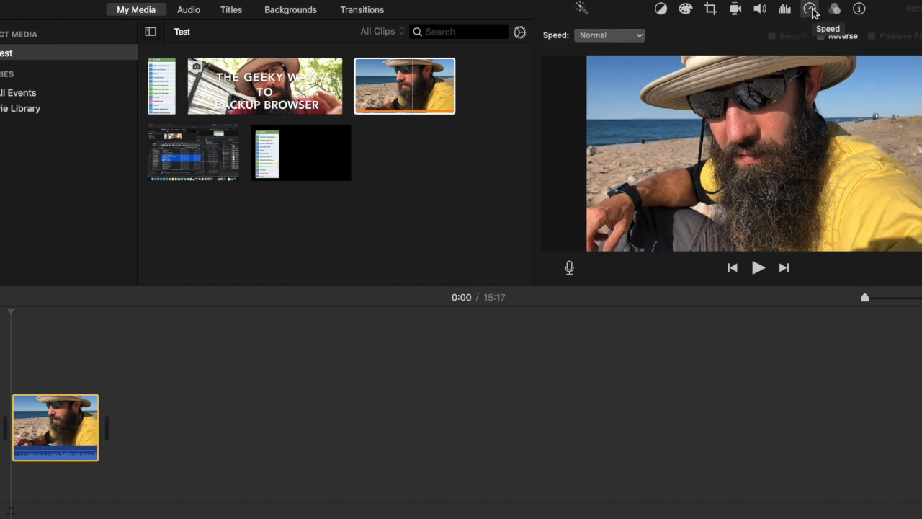
left_click(623, 36)
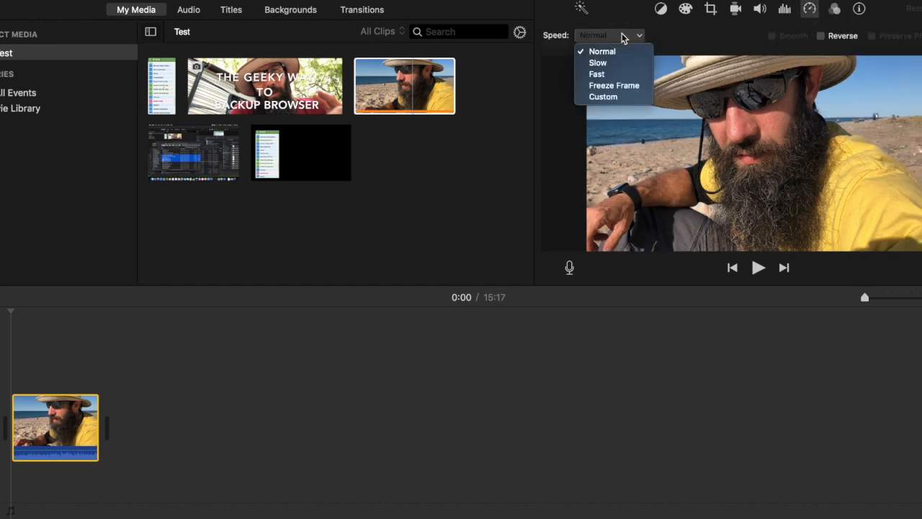
left_click(599, 63)
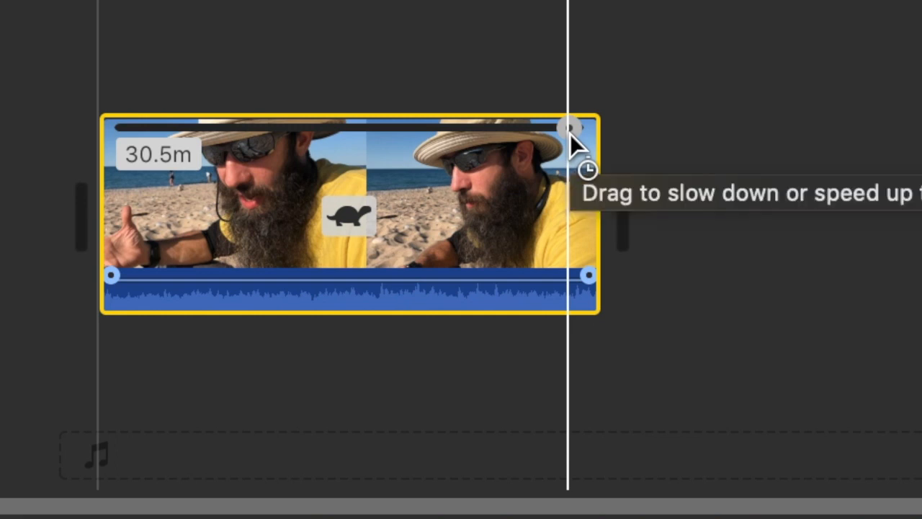
Use the beach clip's speed handle to speed it up to 12.4 minutes, and stretch it far out into slow motion
left_click_drag(570, 133, 666, 139)
left_click_drag(570, 126, 275, 54)
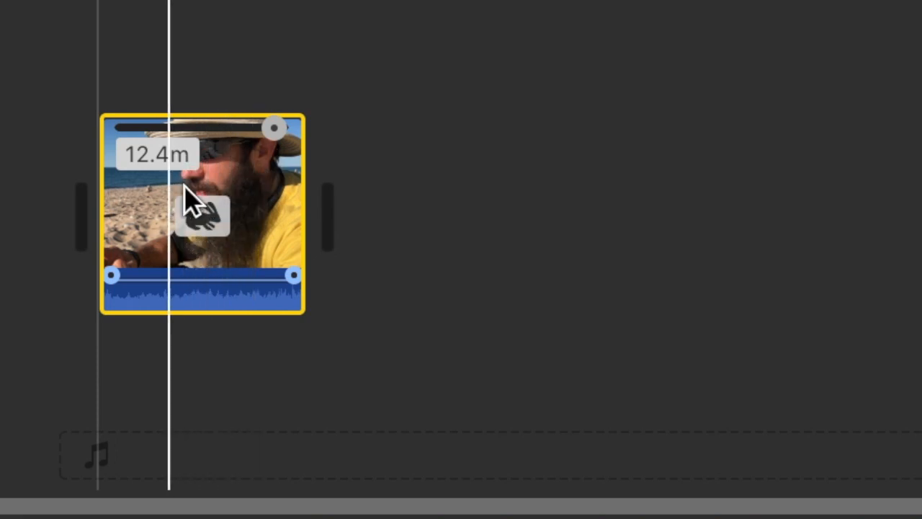
left_click_drag(277, 133, 921, 134)
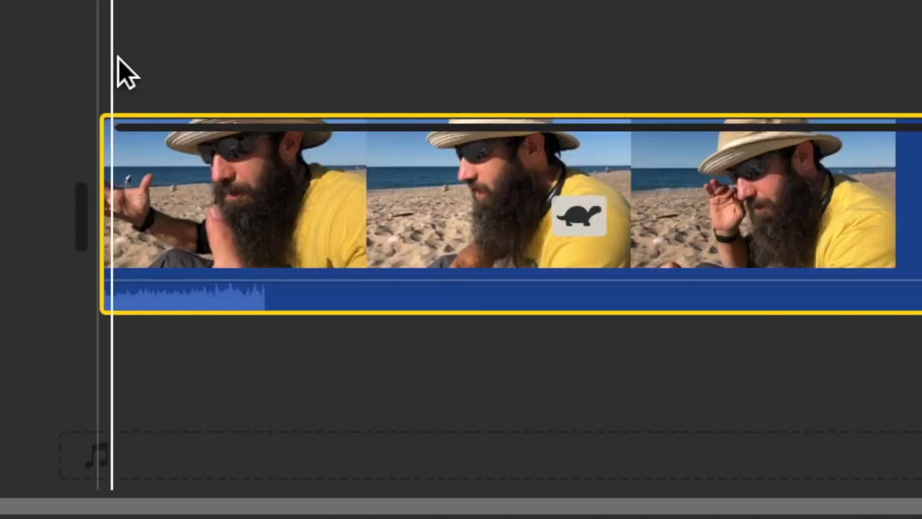